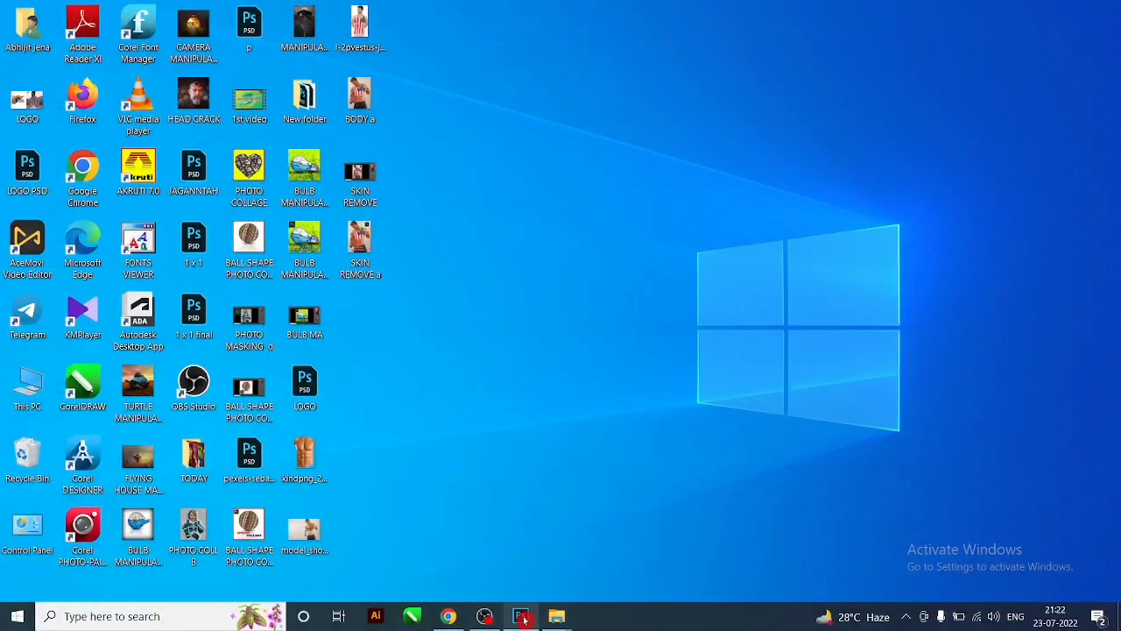
Restore the Photoshop window showing the bald man's portrait from the taskbar.
click(521, 617)
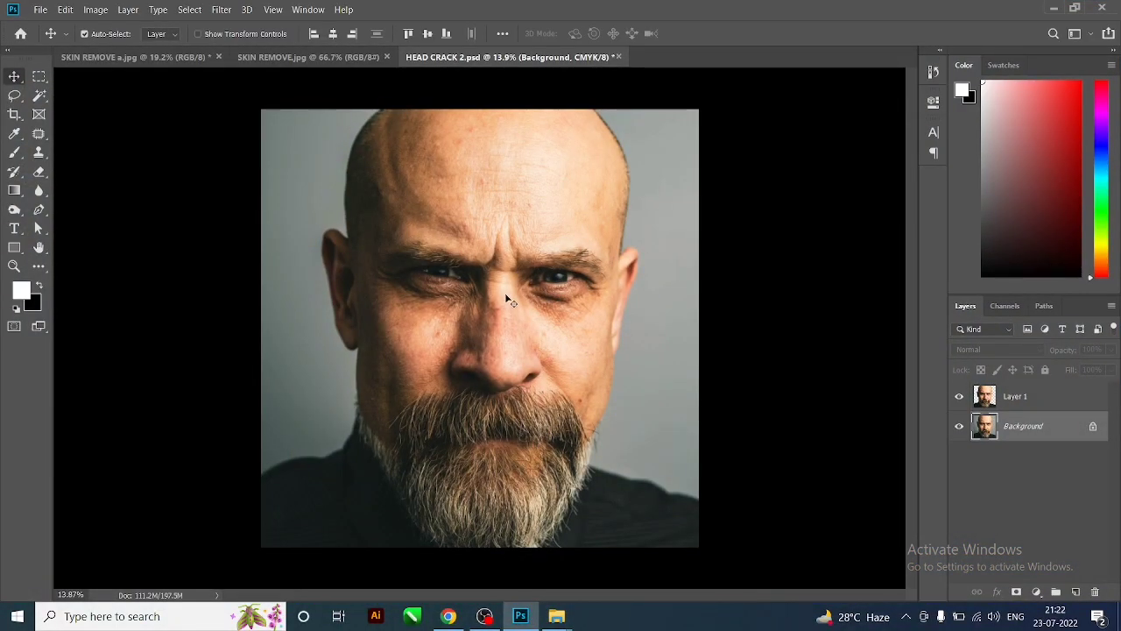
Toggle the Background photo's visibility off and back on, then select the Background layer.
click(1044, 448)
click(959, 425)
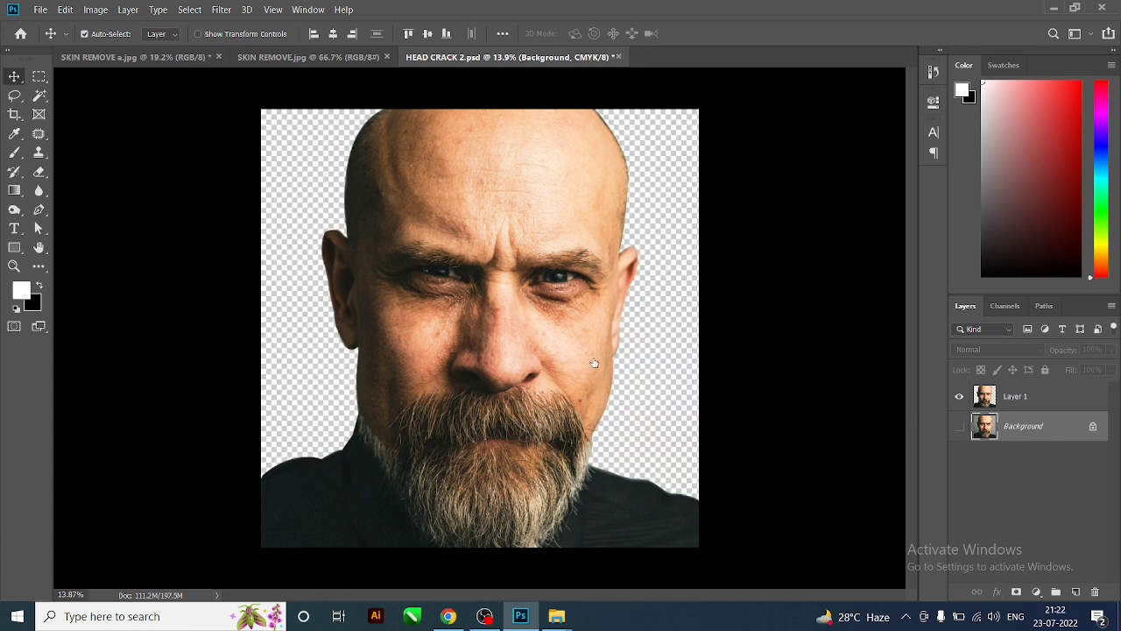
drag(553, 366, 550, 361)
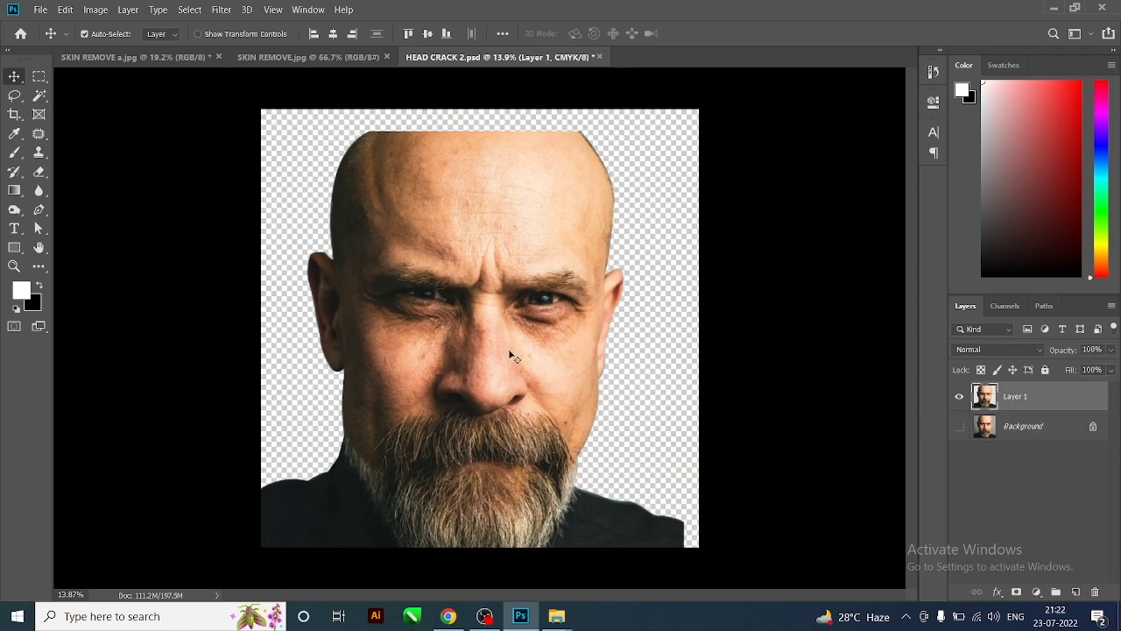
click(960, 425)
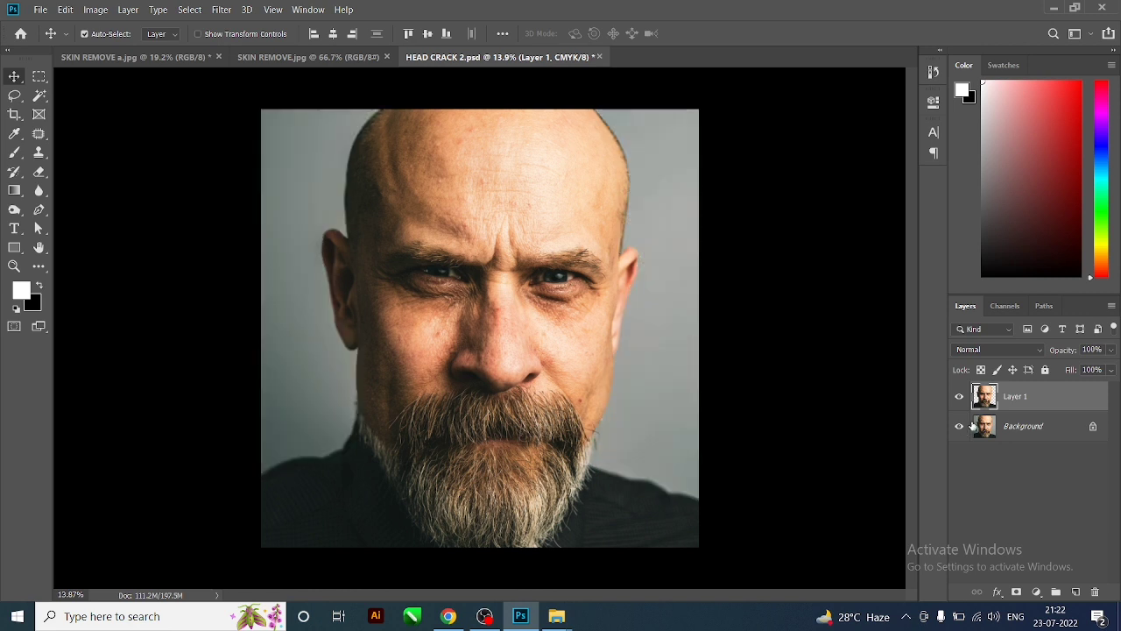
click(1014, 427)
Add a new layer above Background and fill it with flat mid-grey.
click(1076, 592)
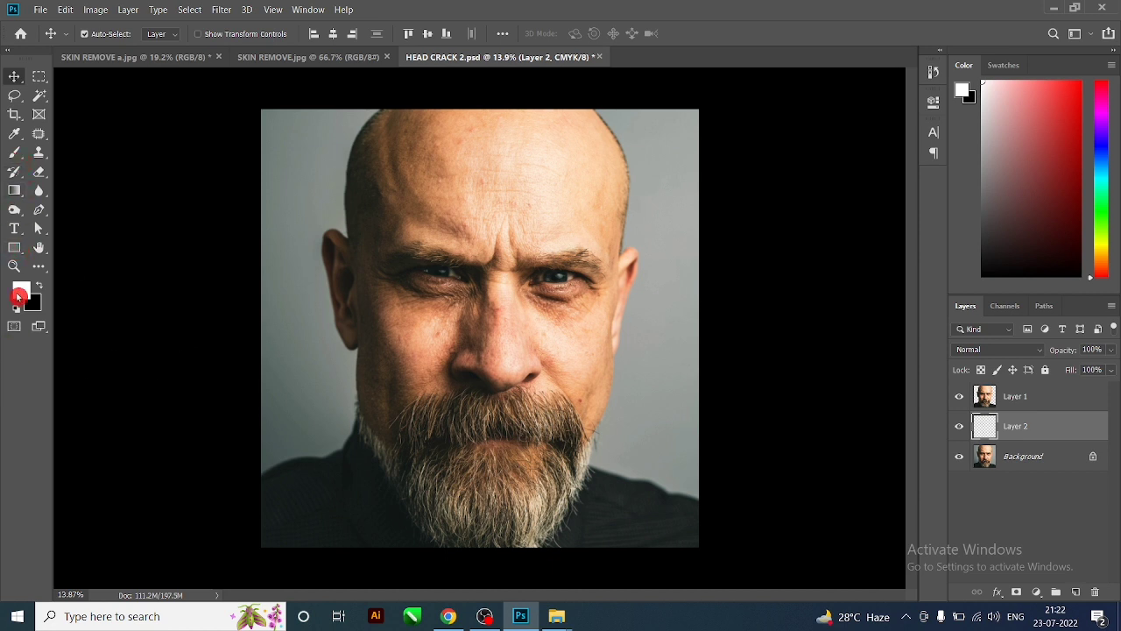
click(17, 294)
mouse_move(718, 261)
mouse_down()
mouse_move(647, 270)
mouse_move(650, 282)
mouse_up()
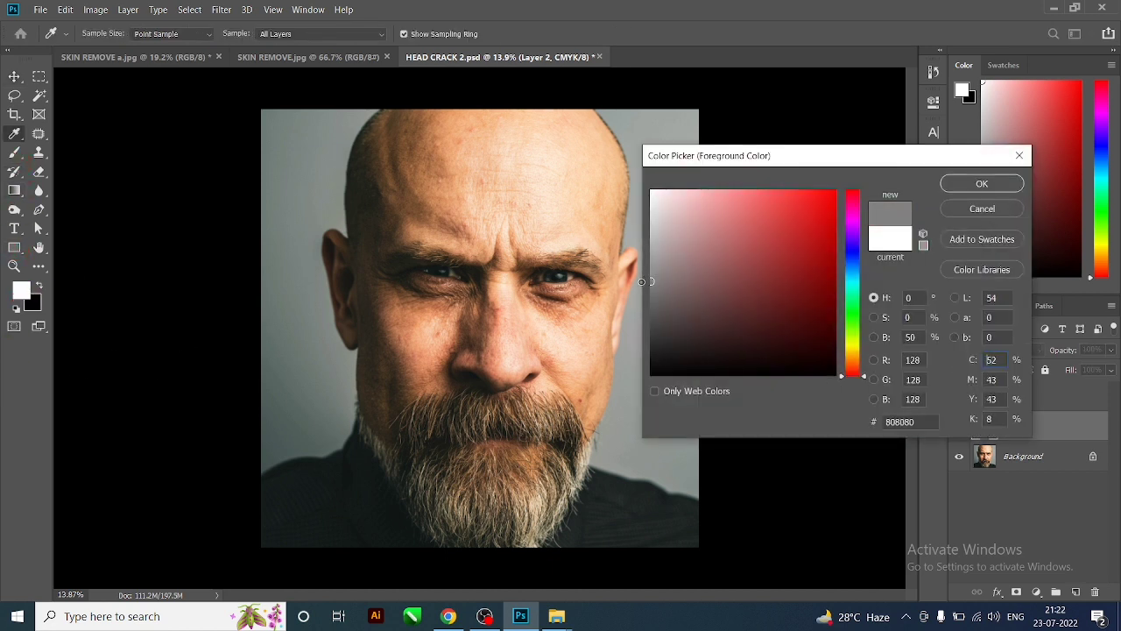
click(971, 190)
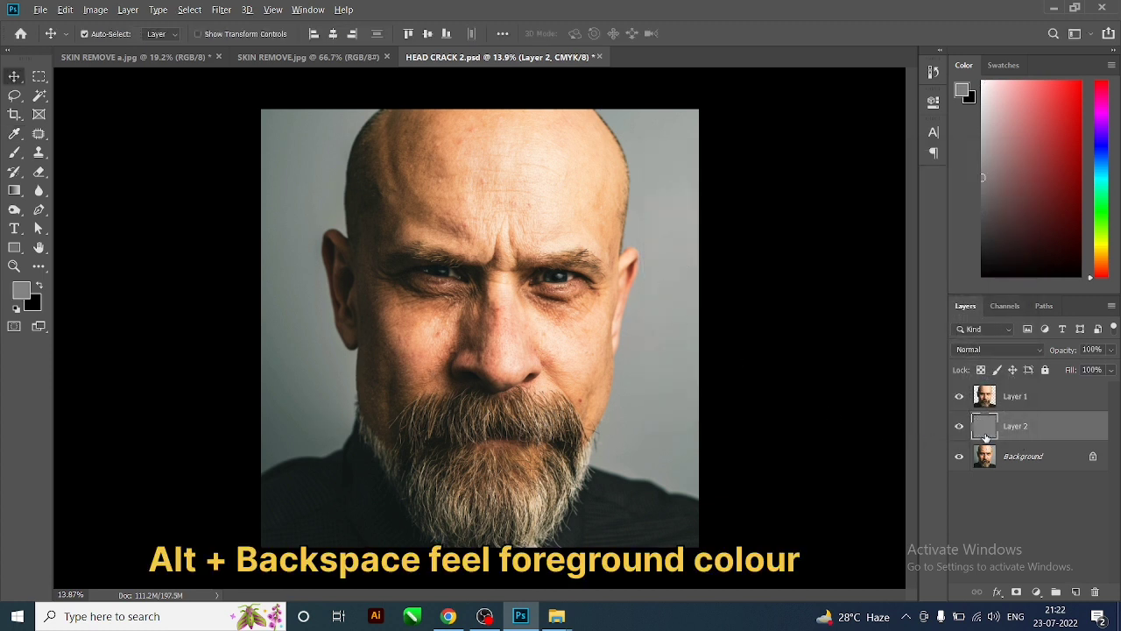
key(alt+BackSpace)
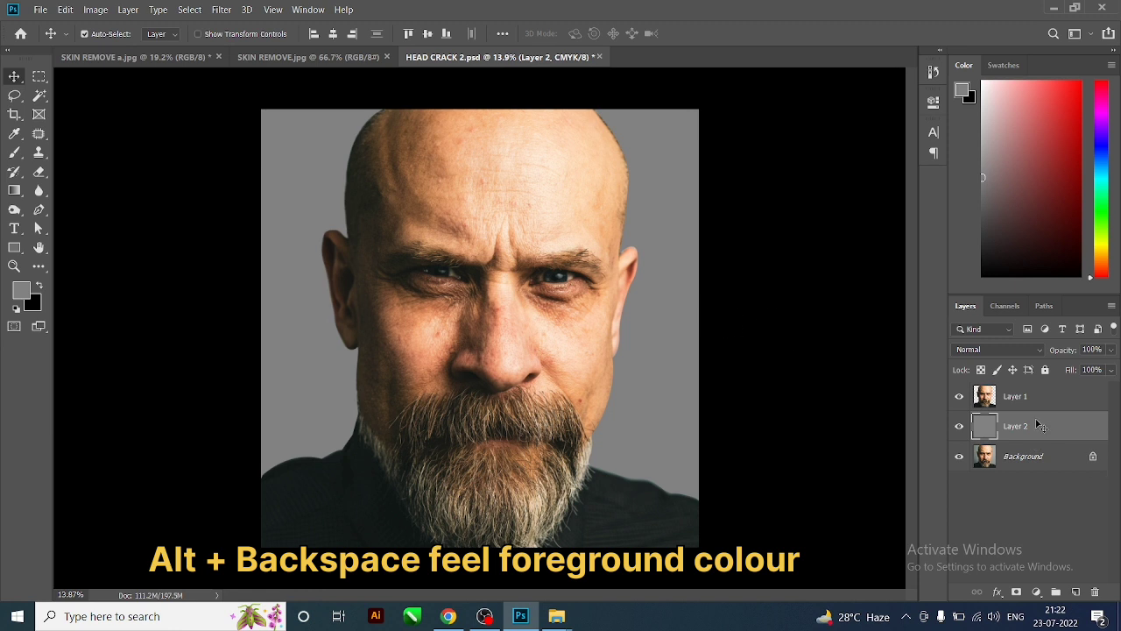
Choose the Brush tool with a lighter grey (acacac) foreground colour.
click(14, 152)
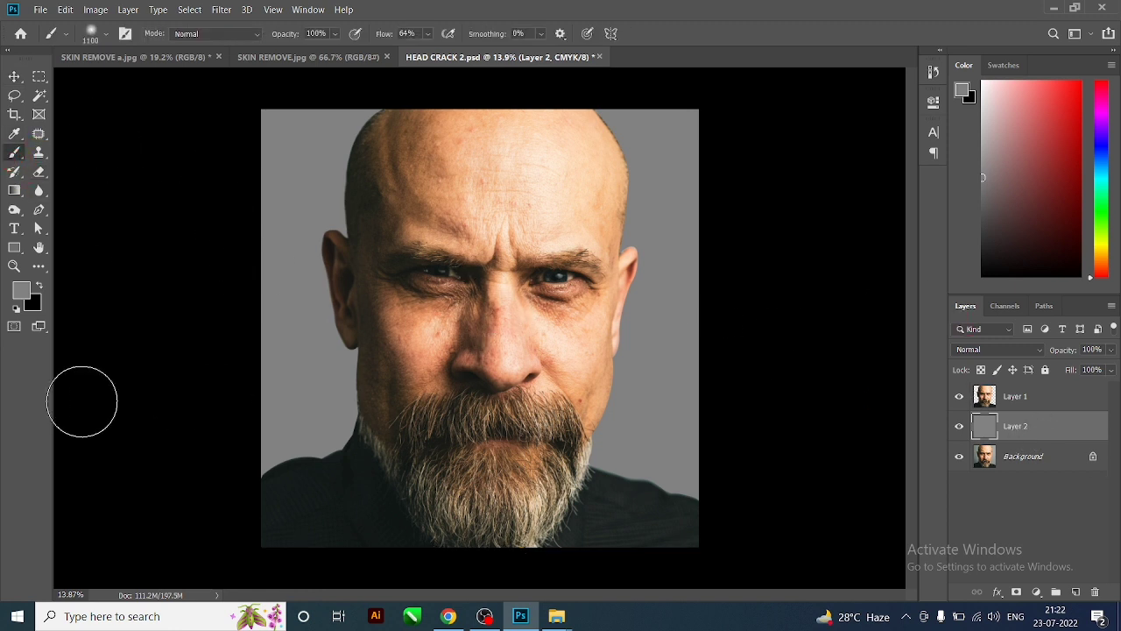
click(22, 294)
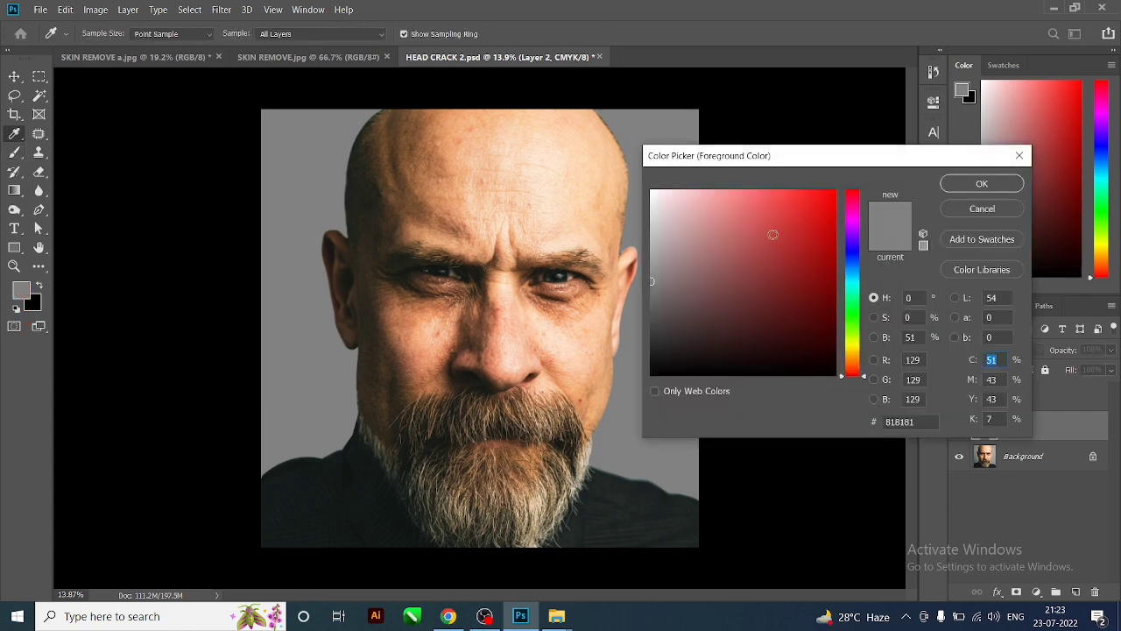
click(648, 249)
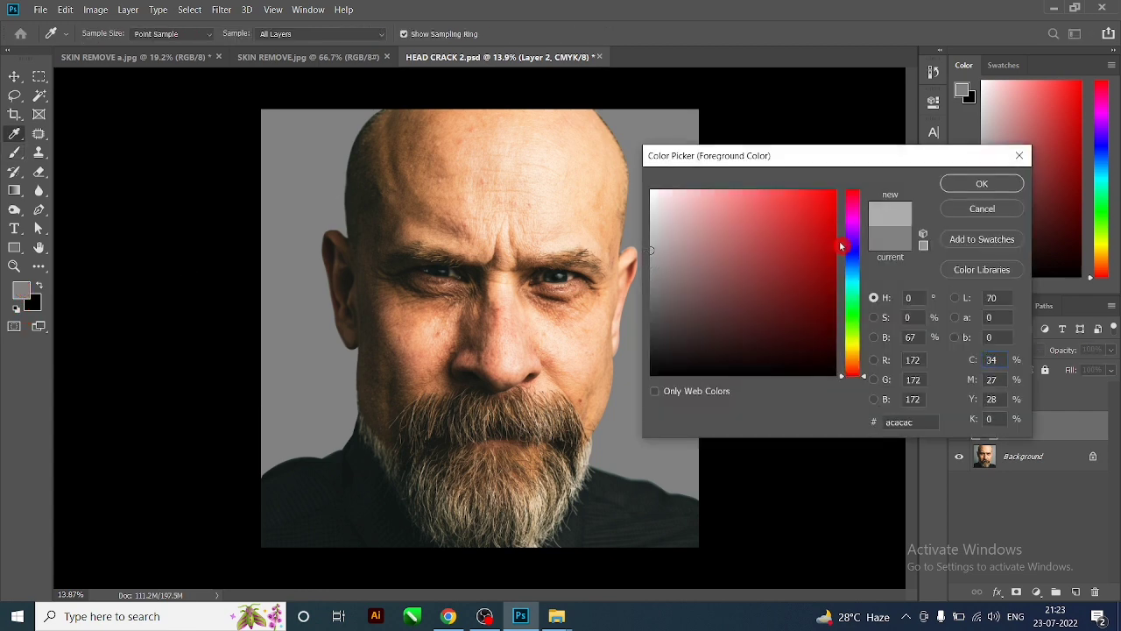
click(954, 187)
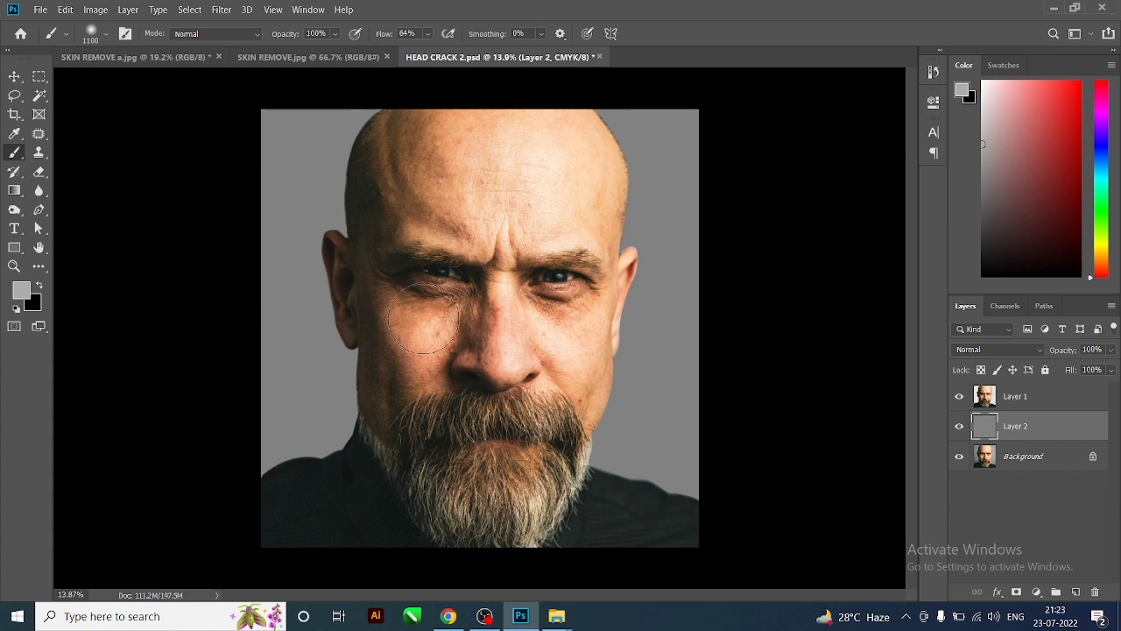
Paint a soft 5000 px lighter-grey glow on Layer 2, checking it with the head hidden.
key(bracketright)
key(bracketright)
key(bracketright)
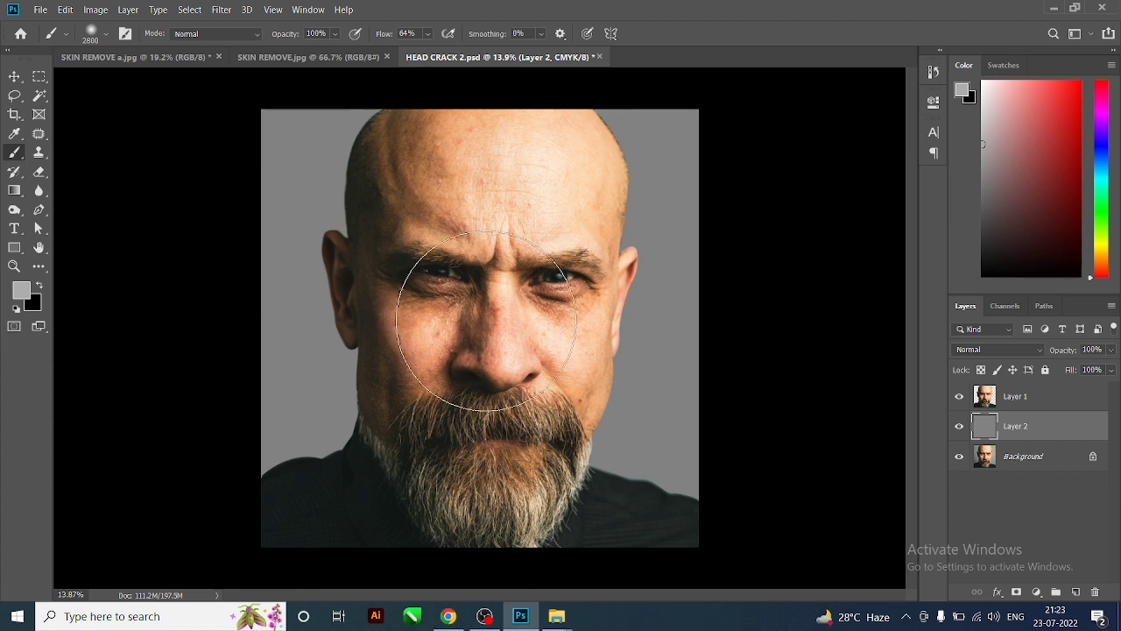
click(98, 40)
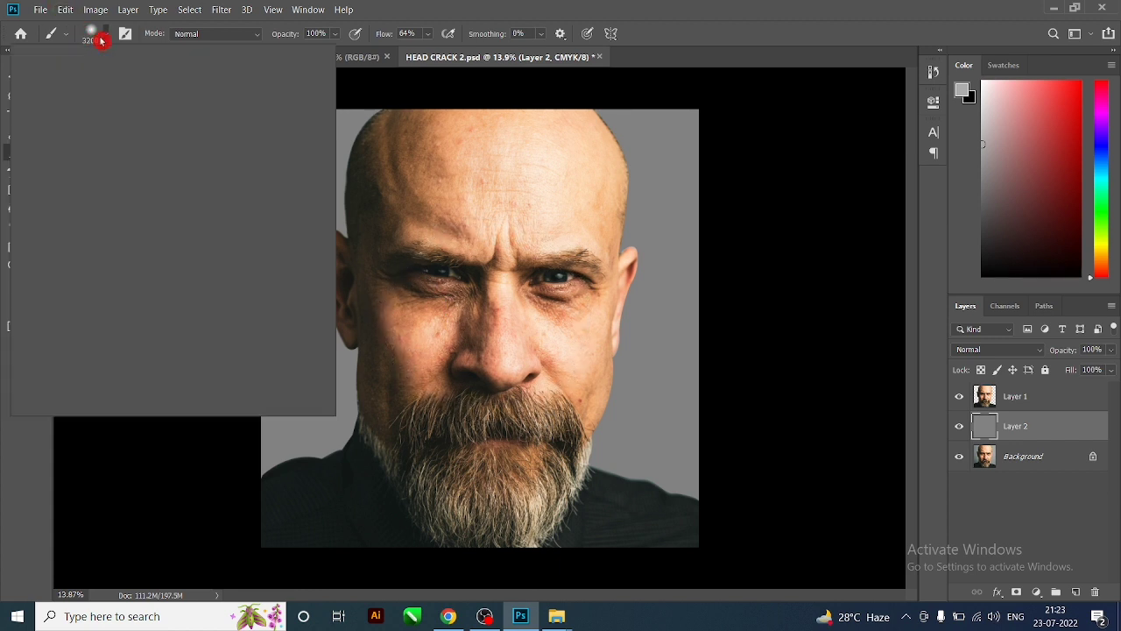
drag(161, 85, 188, 82)
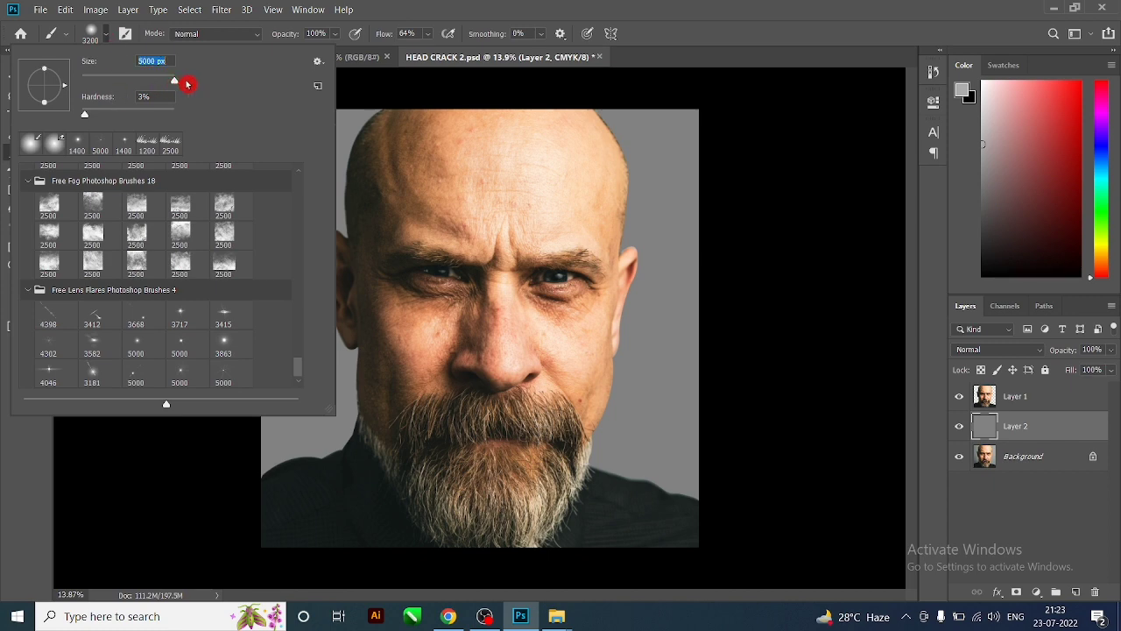
key(Return)
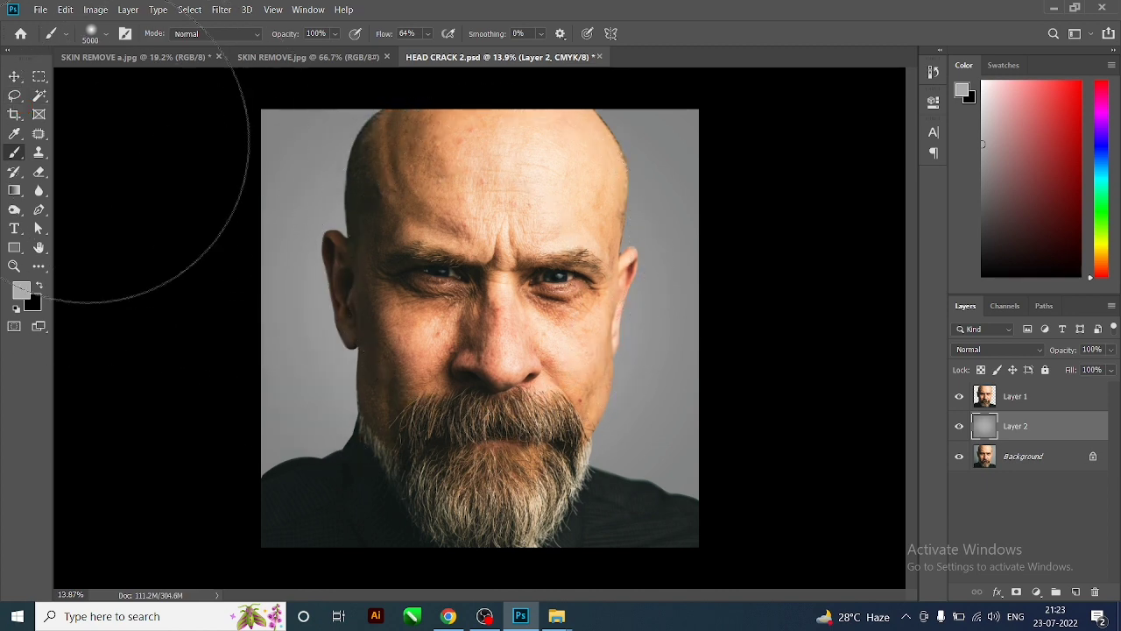
click(18, 78)
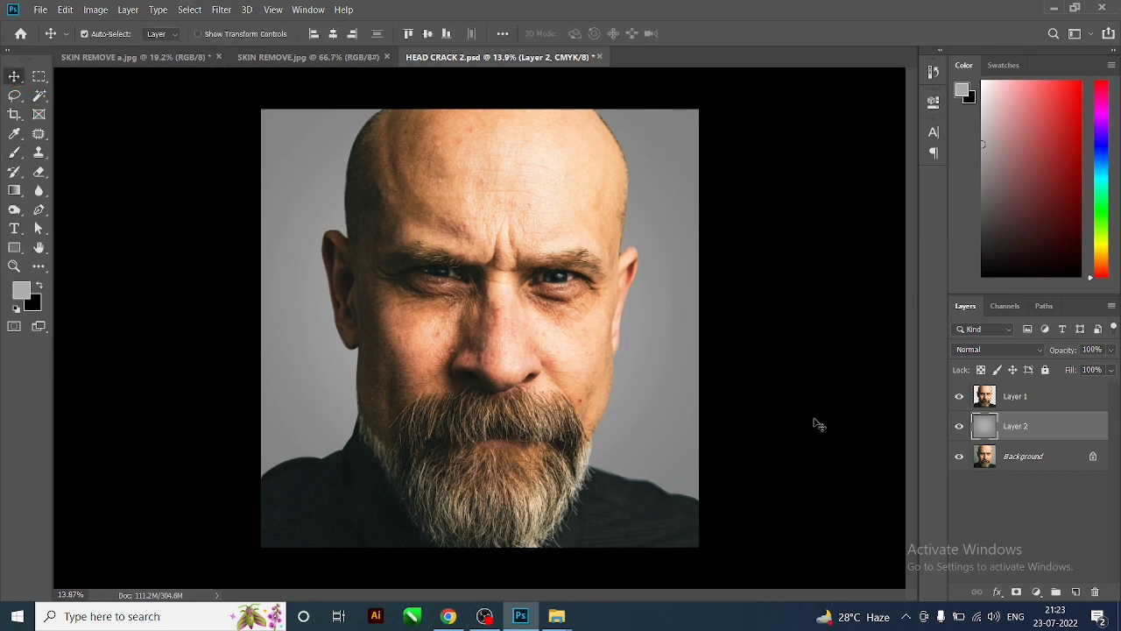
click(959, 396)
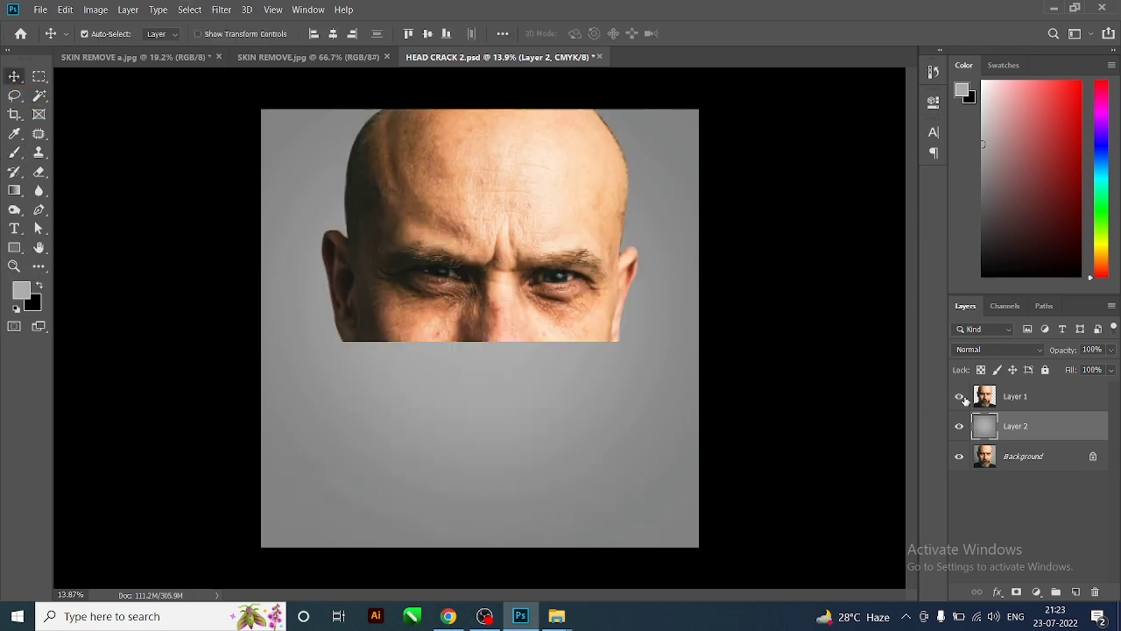
scroll(508, 366, down, 1)
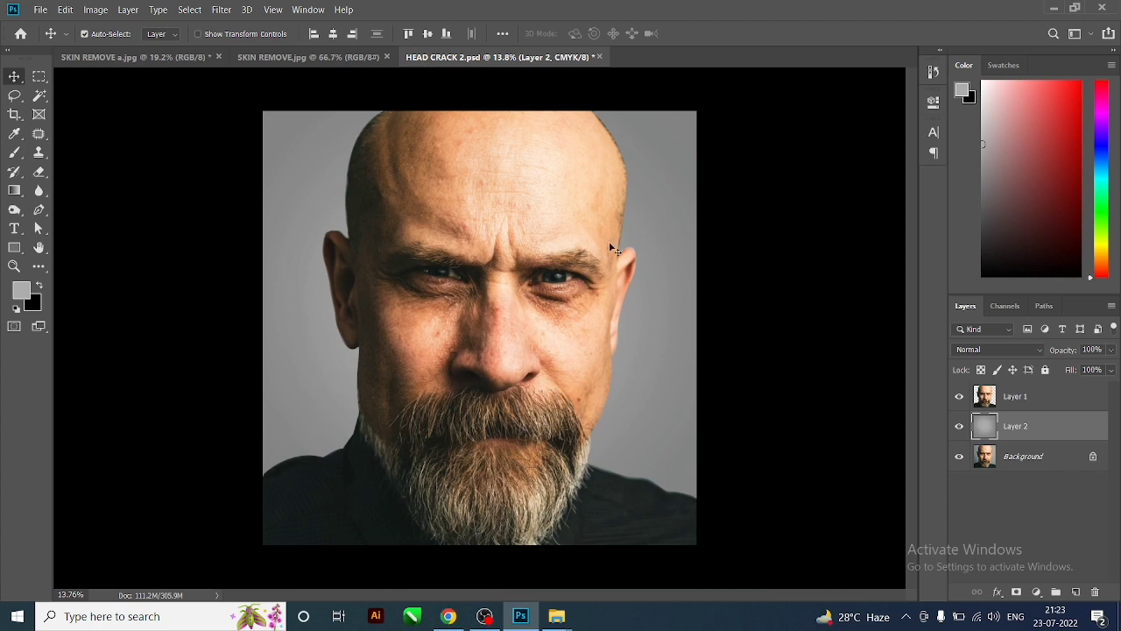
Drag the pngegg image from the Downloads folder into the portrait as a new layer.
click(1054, 11)
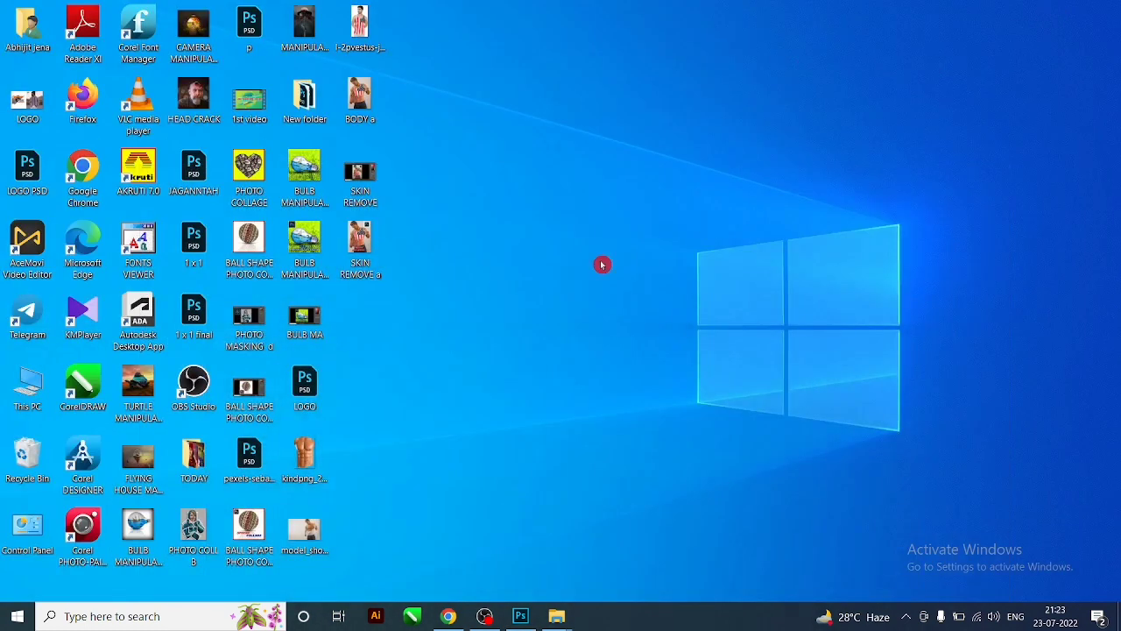
click(558, 615)
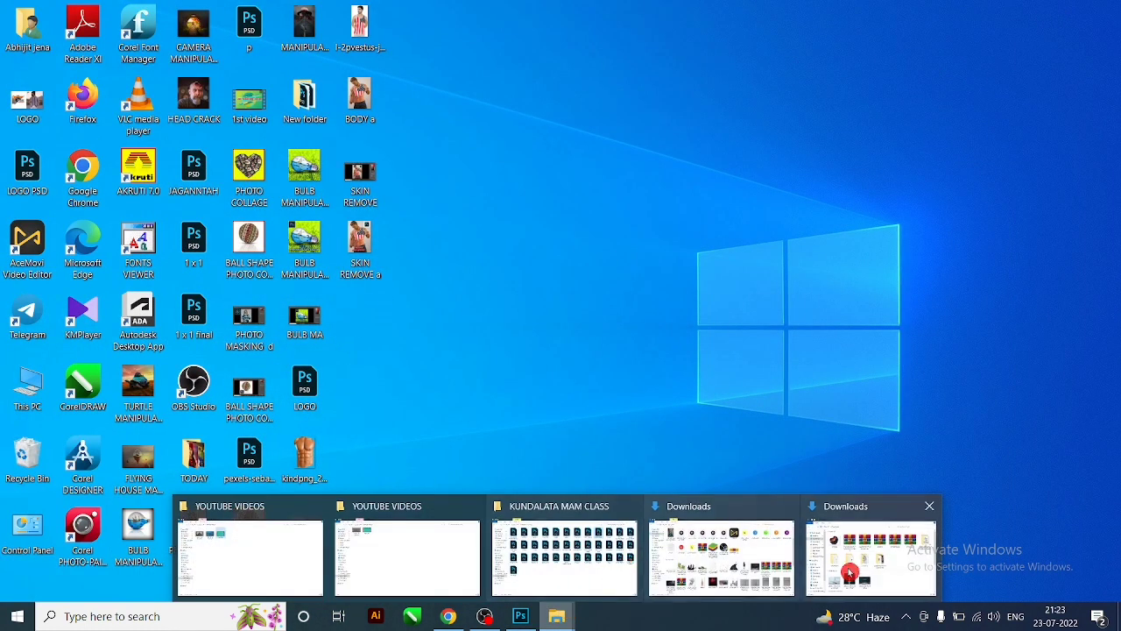
click(848, 573)
mouse_move(539, 223)
mouse_down()
mouse_move(518, 604)
mouse_move(515, 388)
mouse_up()
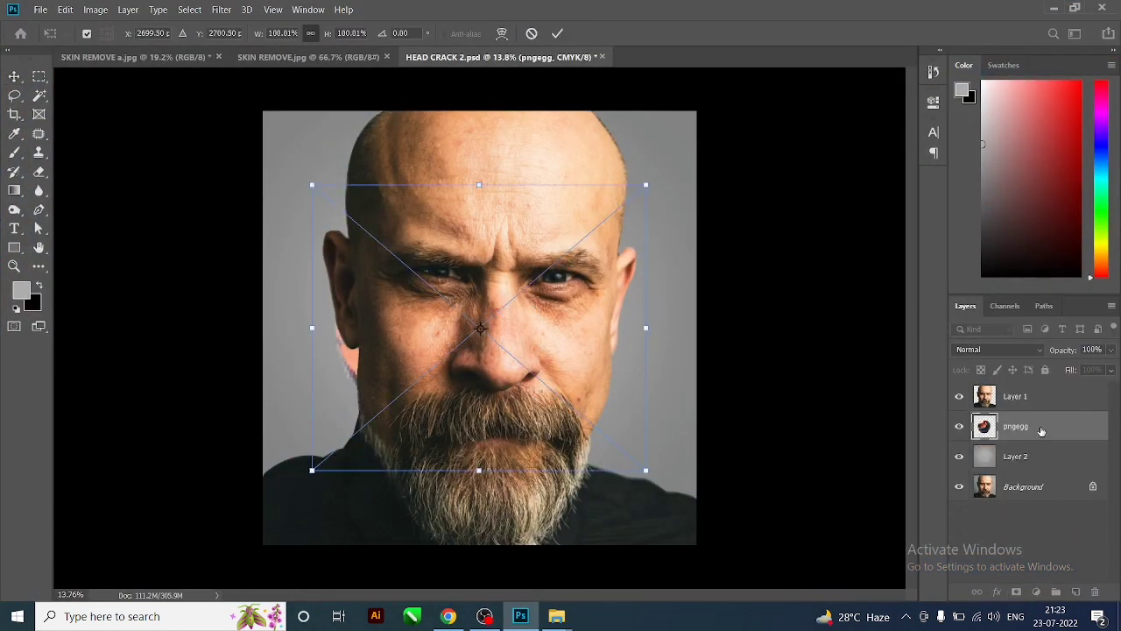
Stack the pngegg layer above the head layer, rasterize it, and nudge it over the face.
drag(1038, 427, 1038, 387)
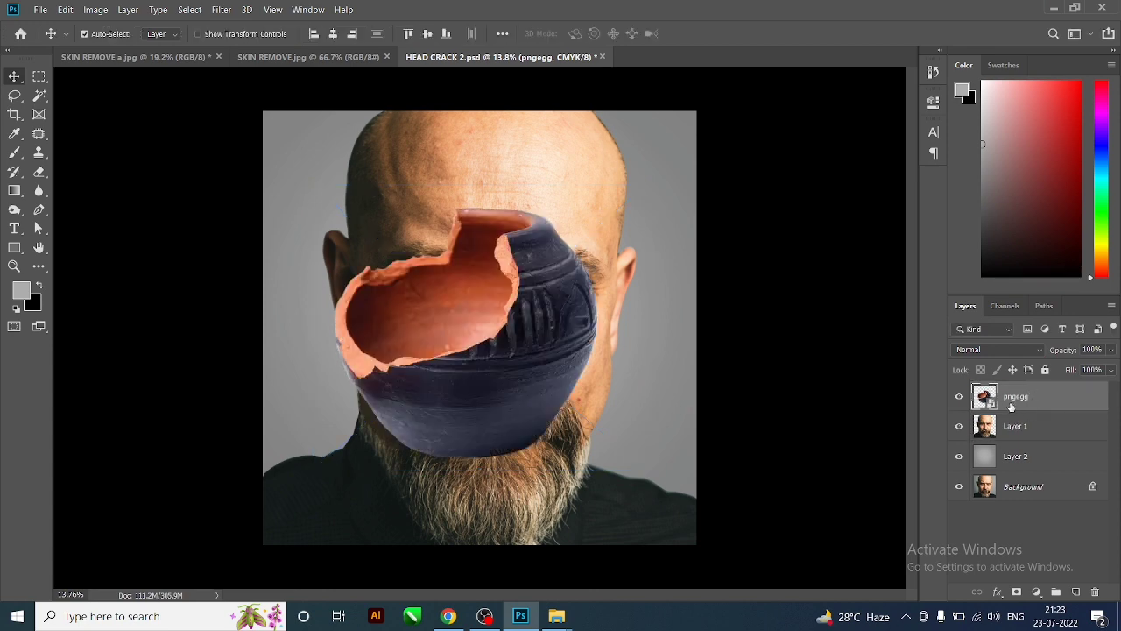
right_click(1040, 409)
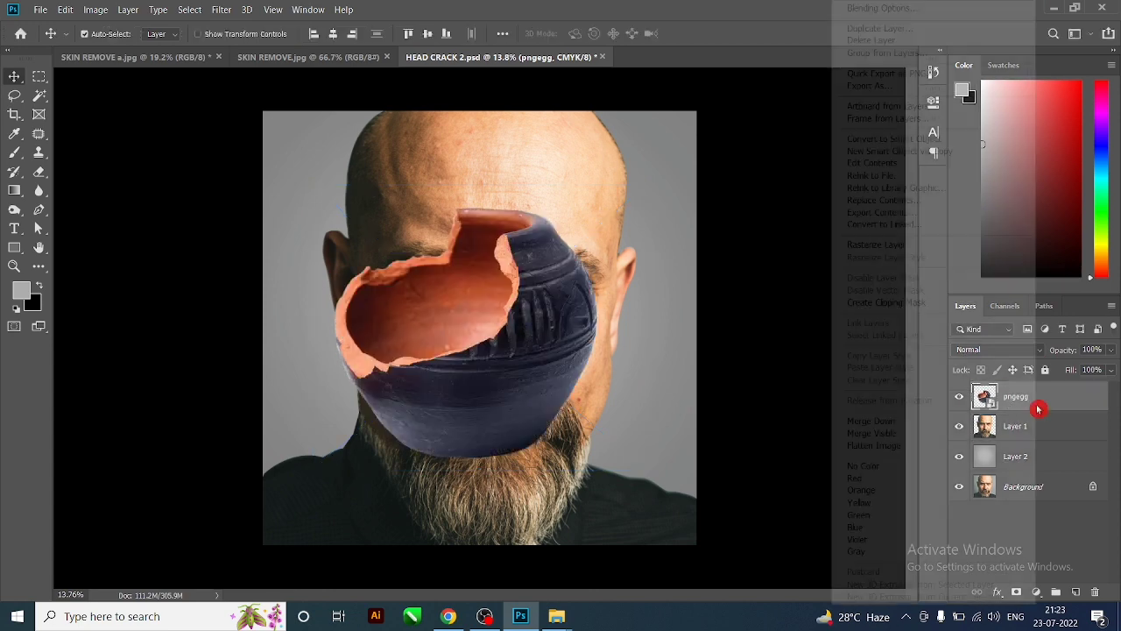
click(889, 244)
drag(505, 361, 516, 356)
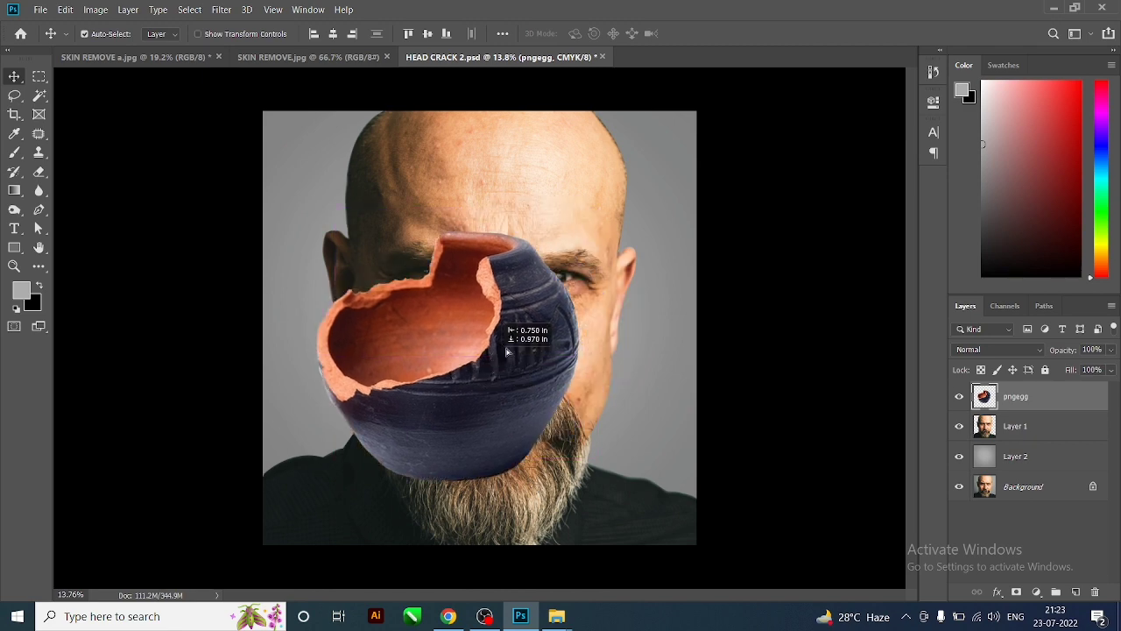
scroll(484, 373, down, 1)
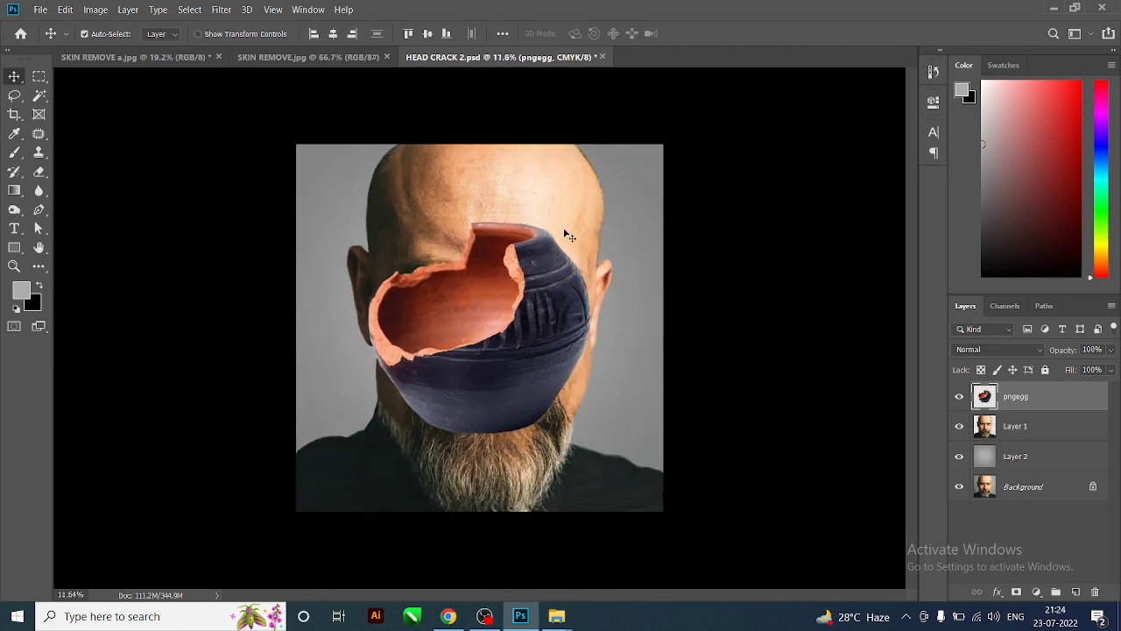
scroll(567, 232, up, 1)
scroll(567, 233, down, 1)
Rotate about 79 degrees, scale and position the clay pot over the scalp with Free Transform.
key(ctrl+t)
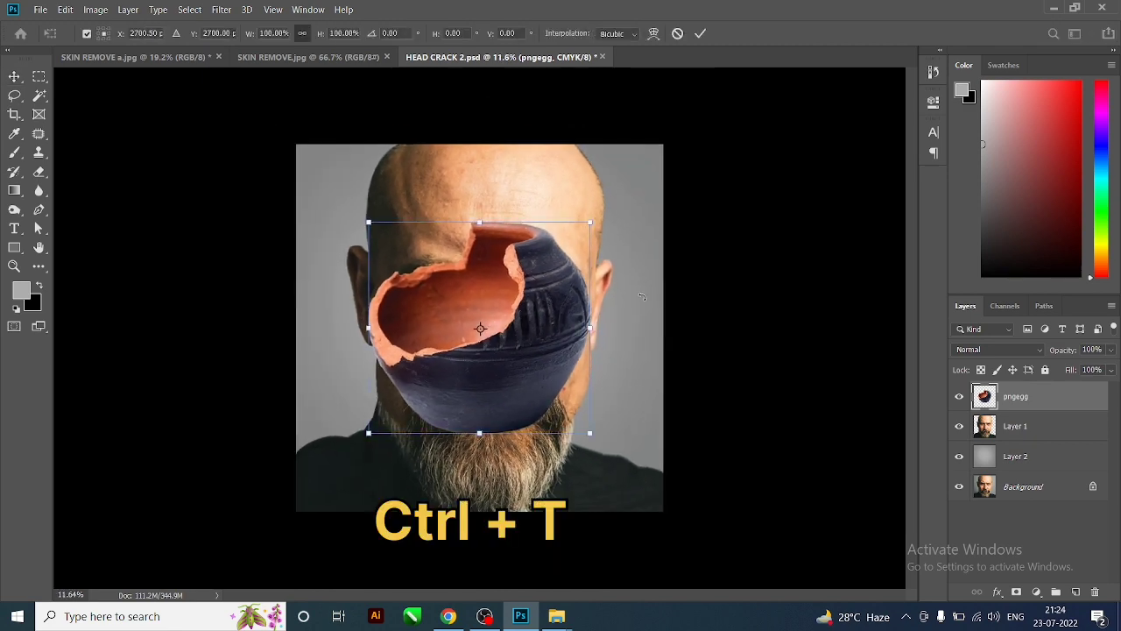
drag(642, 298, 561, 454)
scroll(520, 290, up, 1)
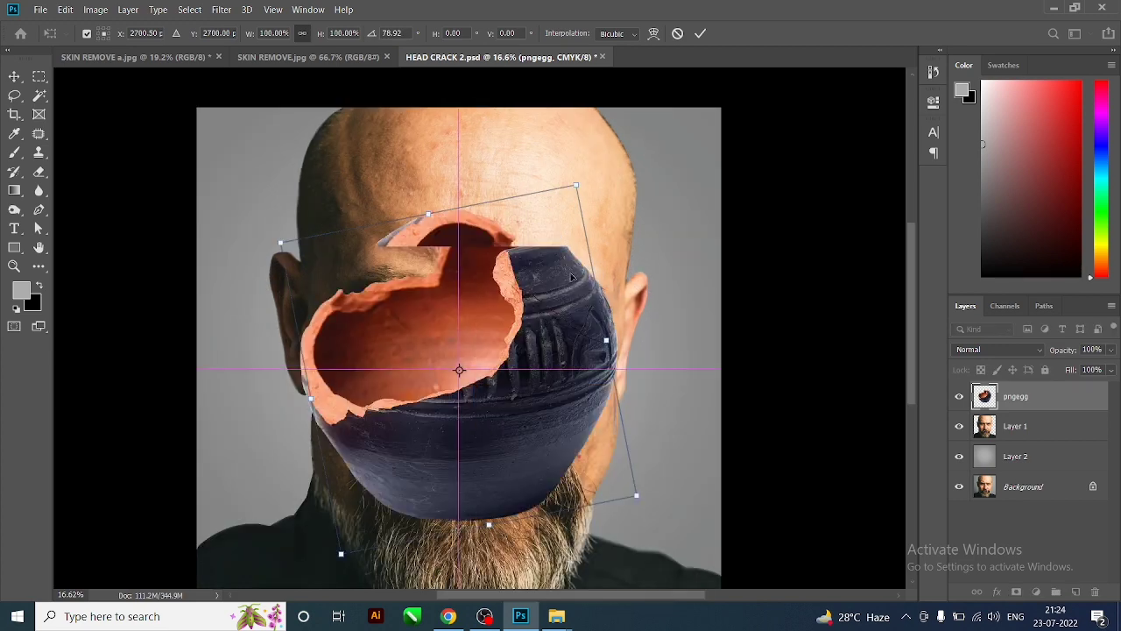
mouse_move(521, 289)
mouse_down()
mouse_move(568, 298)
mouse_move(636, 265)
mouse_up()
scroll(568, 297, down, 1)
key(alt+shift)
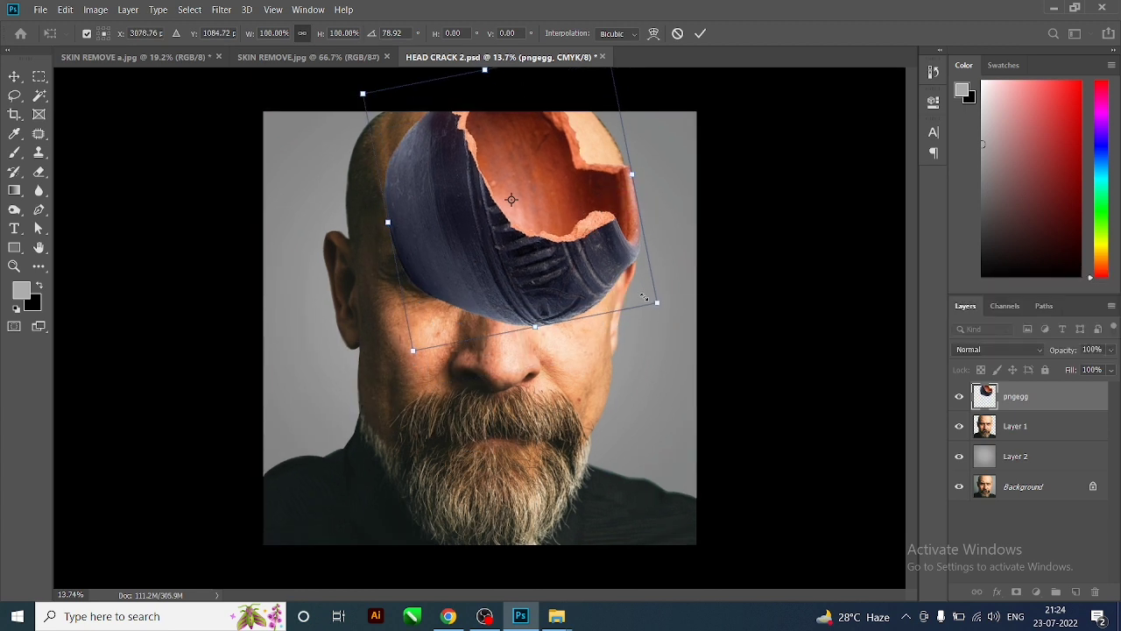
mouse_move(645, 298)
mouse_down()
mouse_move(592, 208)
mouse_move(651, 230)
mouse_move(610, 238)
mouse_up()
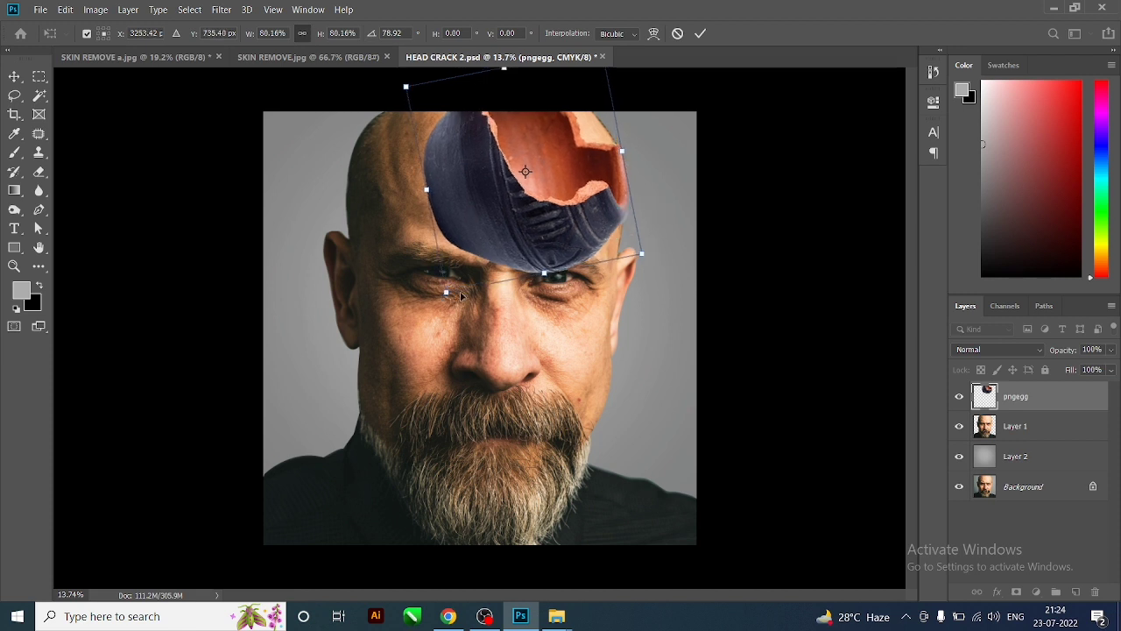
drag(446, 293, 411, 326)
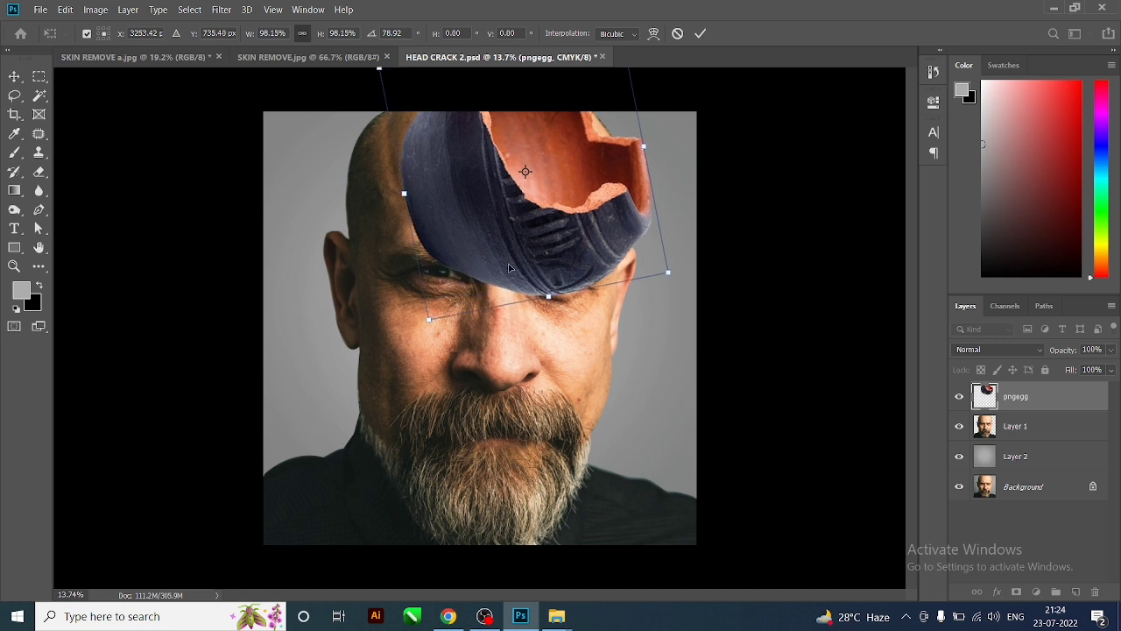
drag(512, 271, 487, 283)
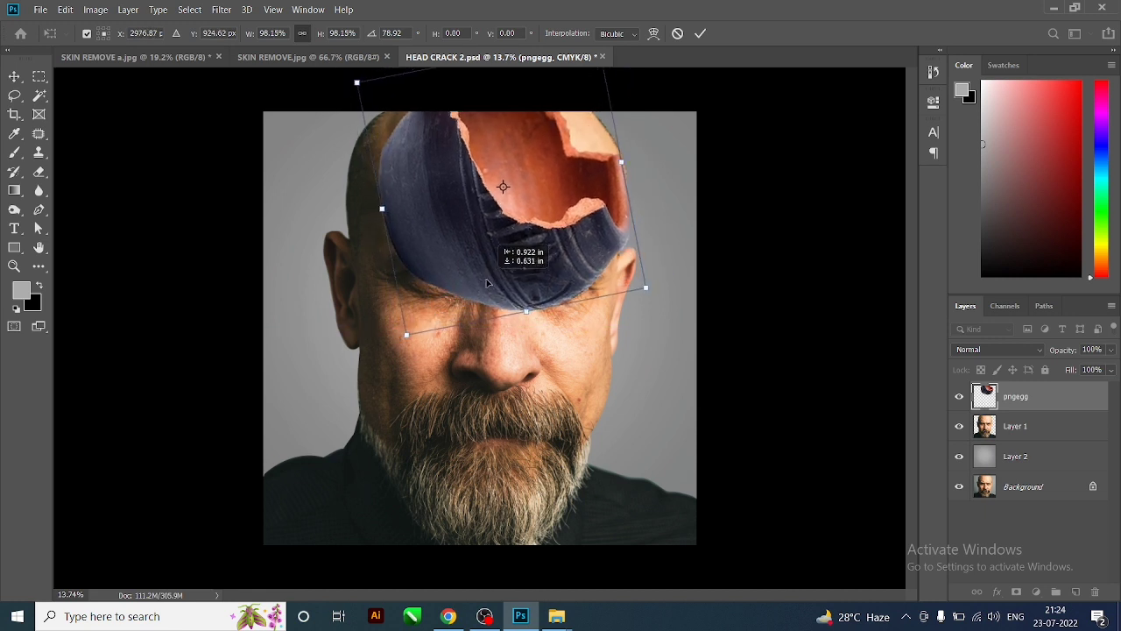
key(Return)
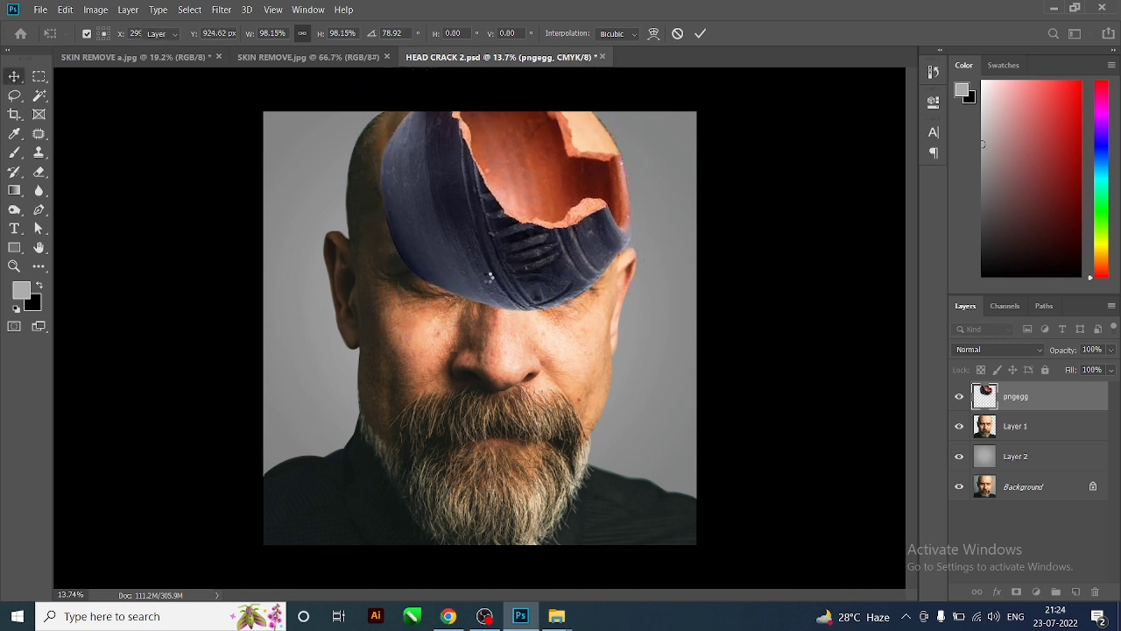
key(ctrl+minus)
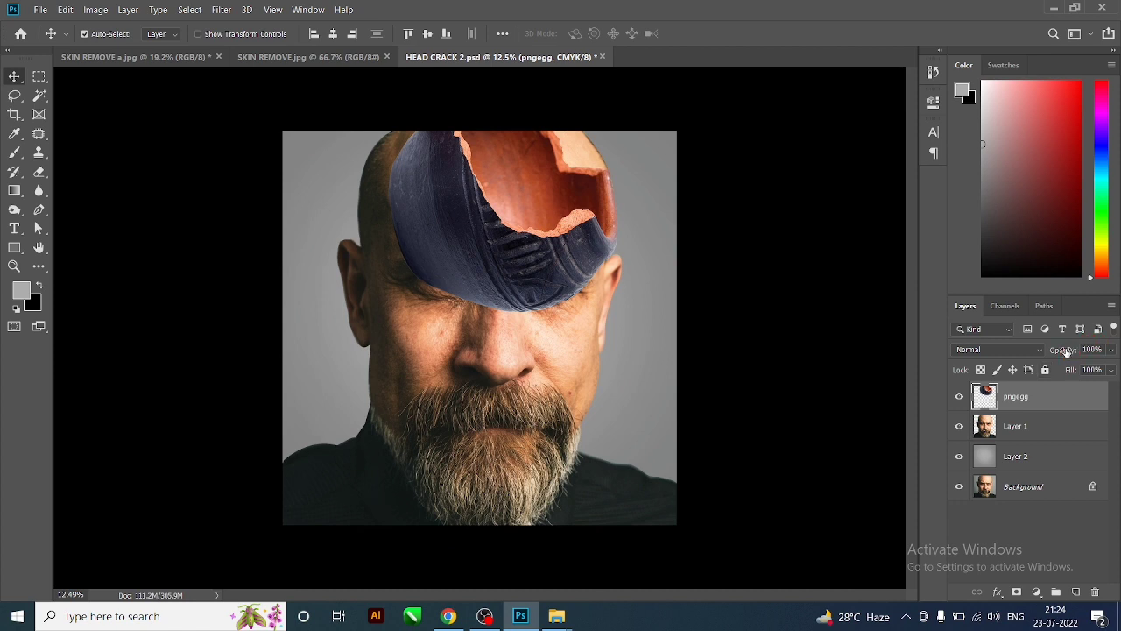
Set the pot layer to about 46% opacity, add a layer mask, and reset colours to black/white.
drag(1043, 353, 1064, 351)
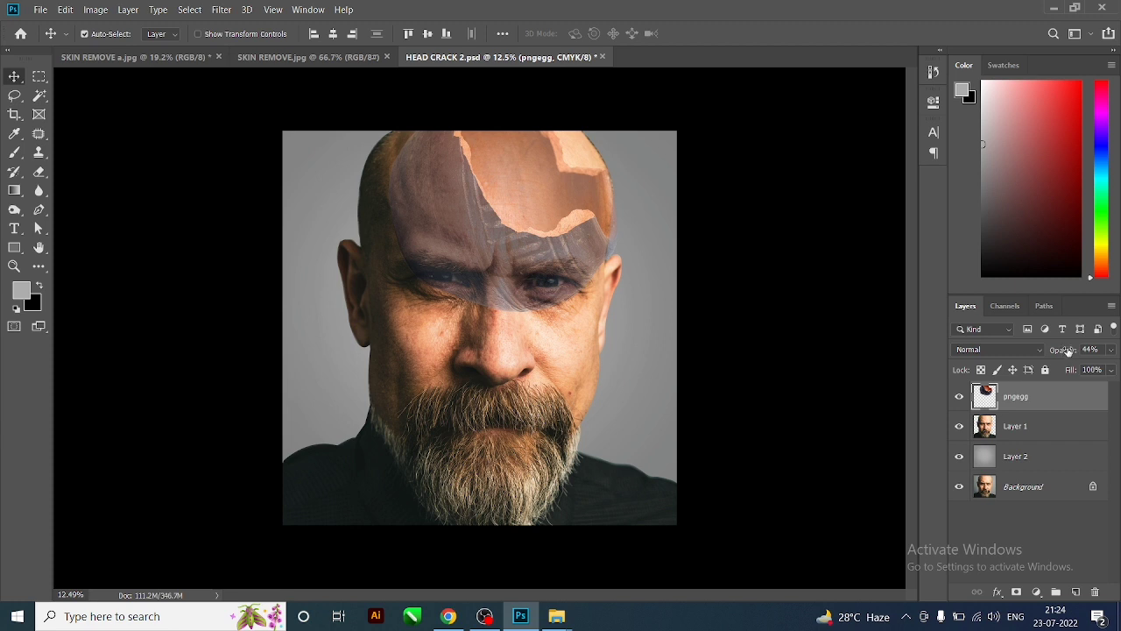
drag(1086, 349, 1069, 357)
click(1017, 592)
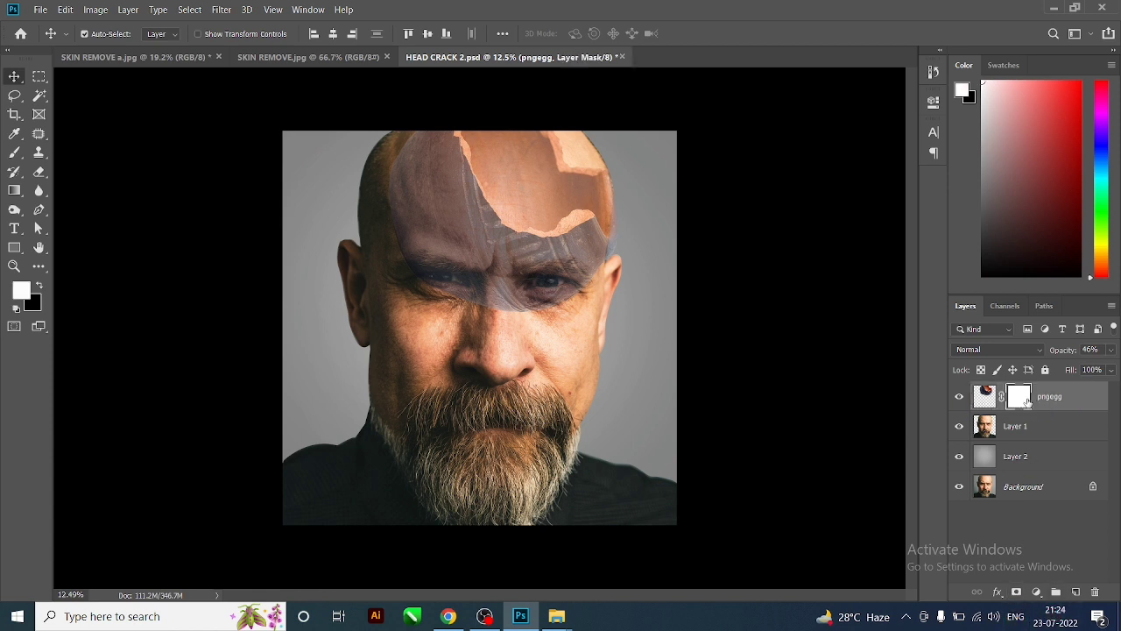
click(35, 285)
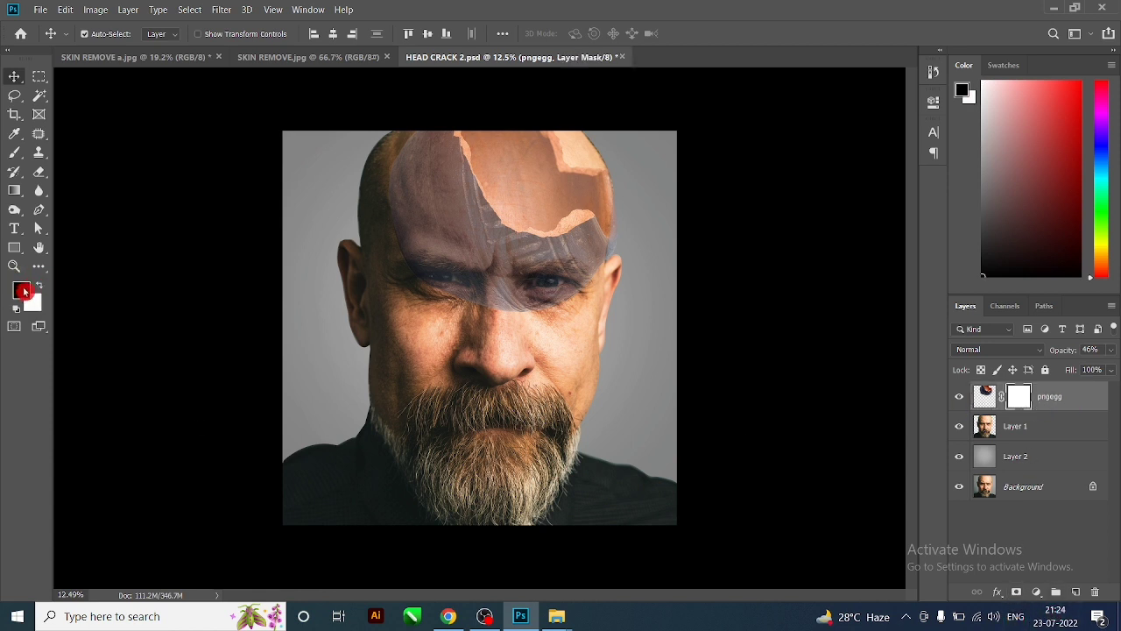
click(14, 152)
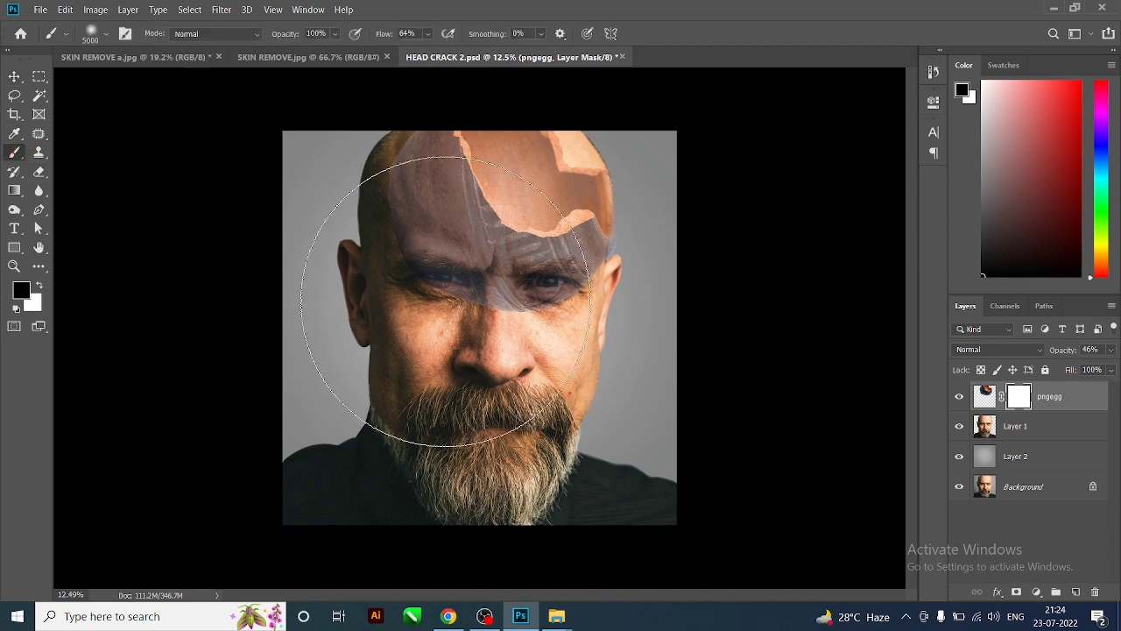
With a 100% hard brush of about 175 px, mask out the pot over the eyes and brows.
click(99, 41)
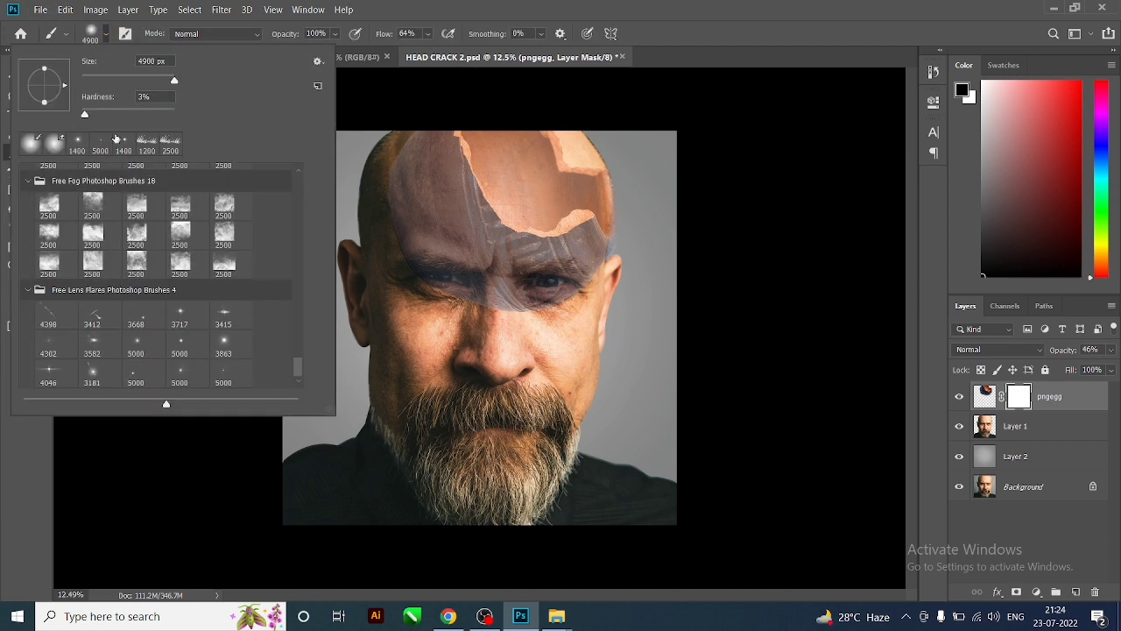
drag(106, 106, 132, 117)
click(814, 34)
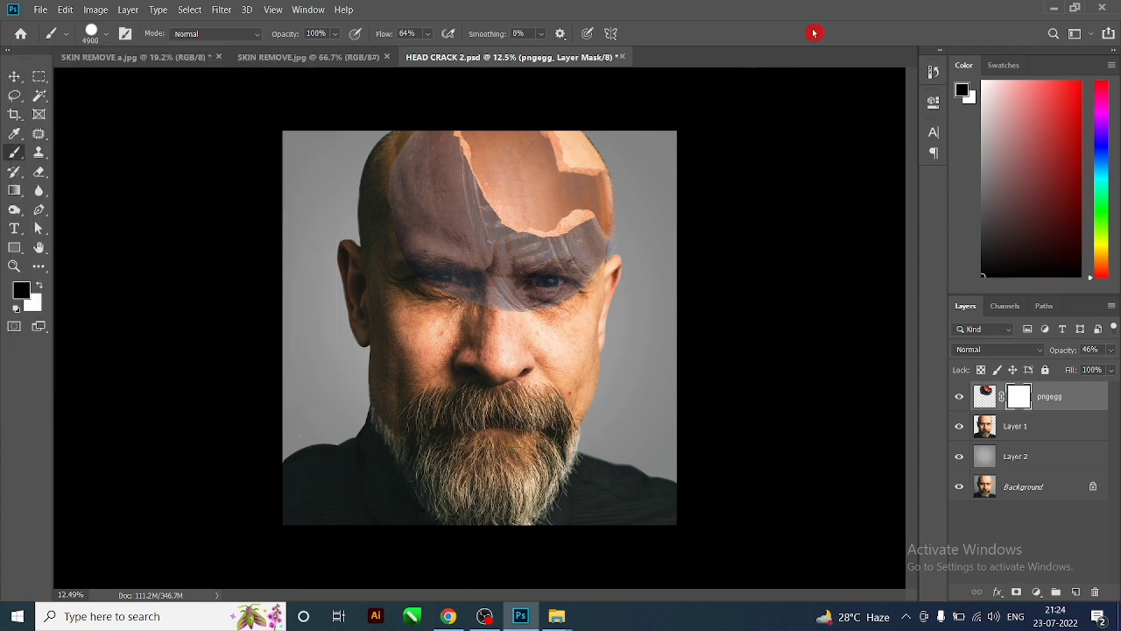
key(bracketleft)
key(bracketleft)
click(103, 39)
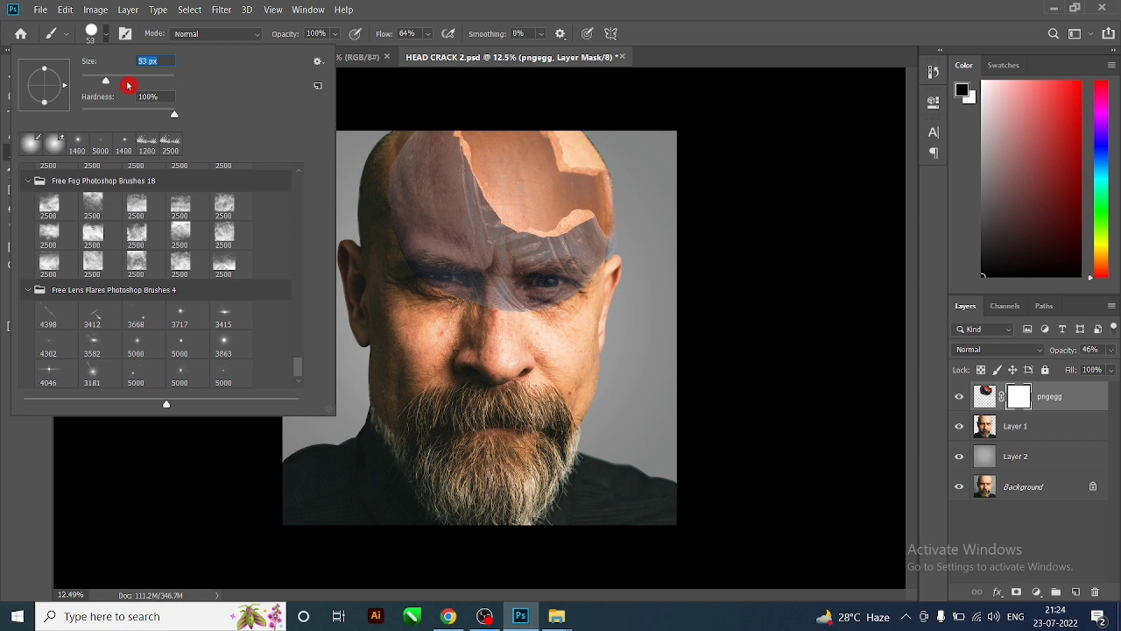
text(175)
key(Return)
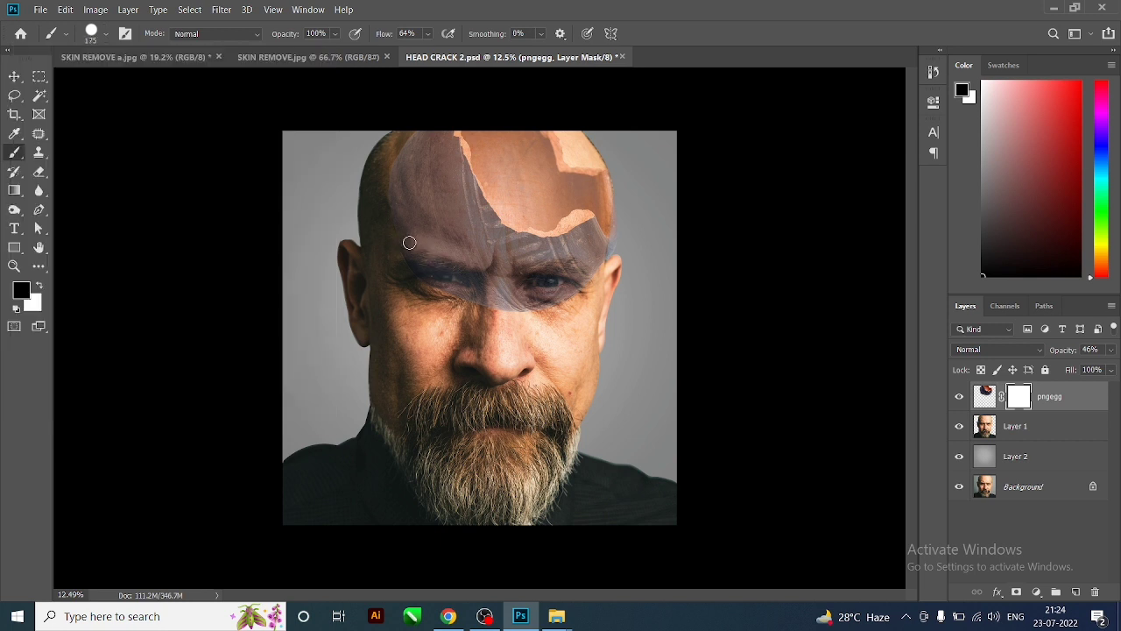
key(bracketright)
key(bracketright)
key(bracketright)
mouse_move(433, 272)
mouse_down()
mouse_move(540, 282)
mouse_move(403, 149)
mouse_move(501, 255)
mouse_move(620, 269)
mouse_up()
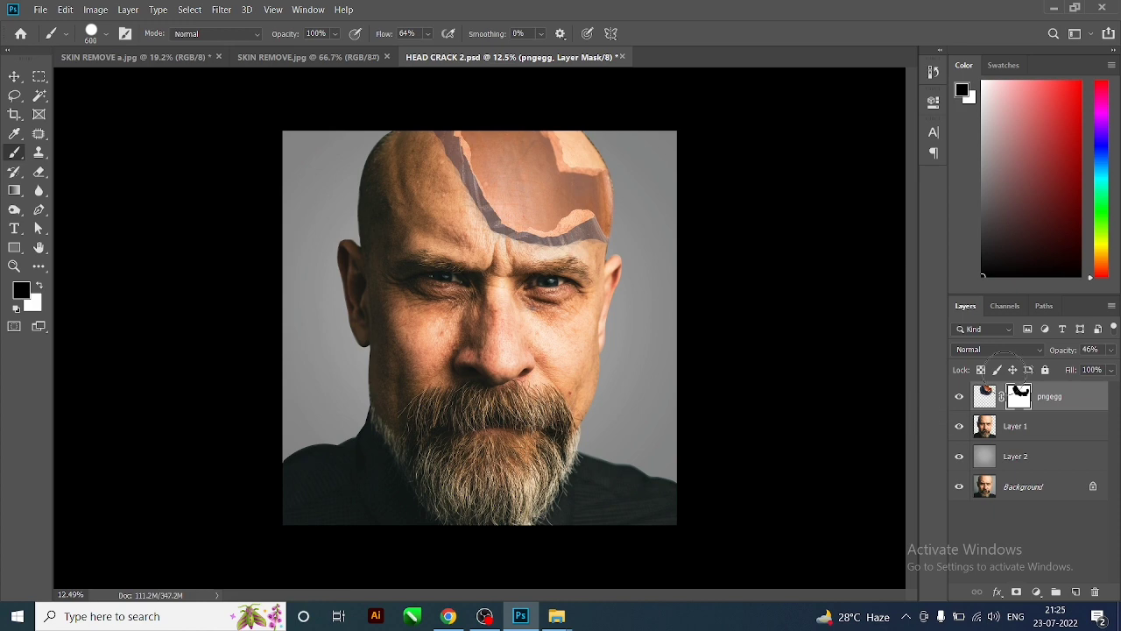
Return the pot to 100% opacity and mask out the dark crack edge above the brow.
drag(1067, 348, 1115, 349)
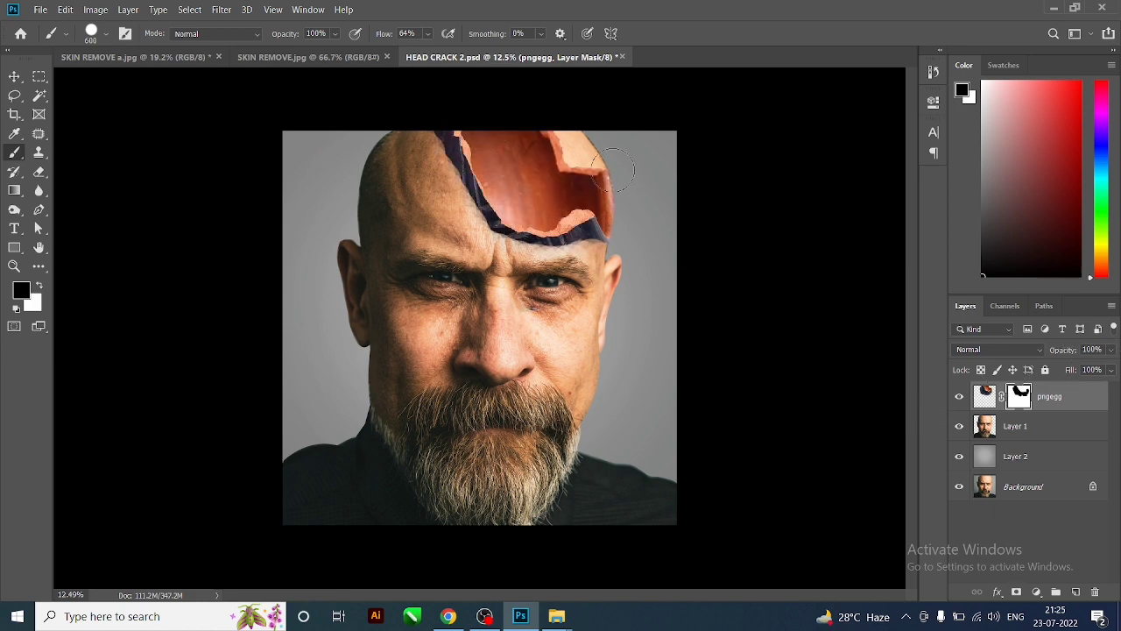
scroll(613, 175, up, 2)
scroll(490, 263, up, 2)
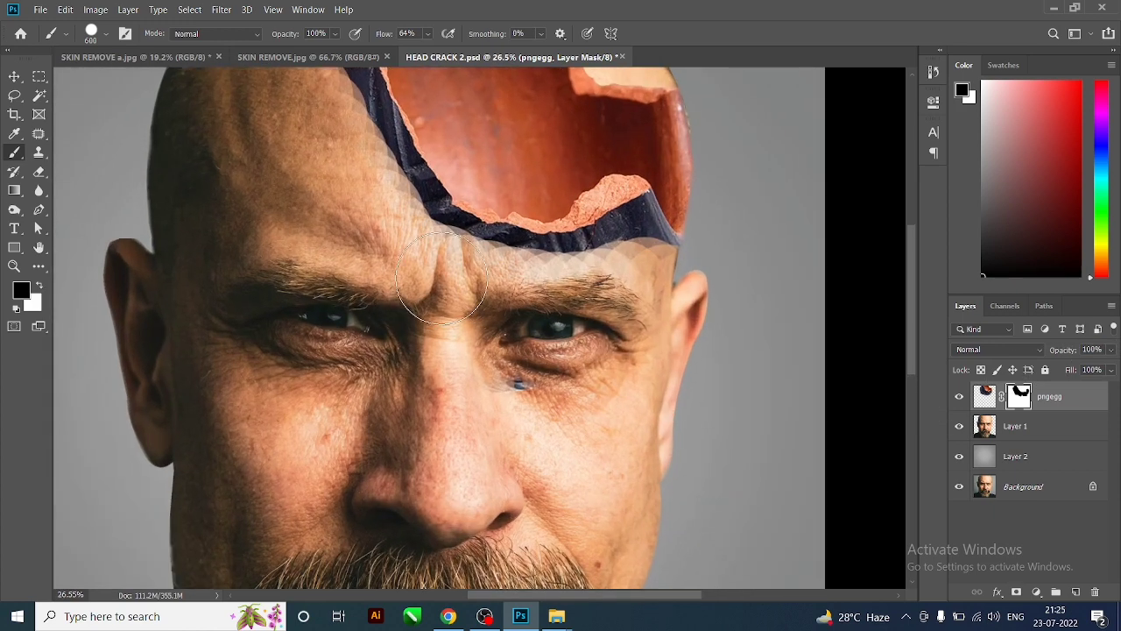
key(bracketleft)
key(bracketleft)
key(bracketleft)
mouse_move(629, 235)
mouse_down()
mouse_move(588, 277)
mouse_move(460, 245)
mouse_move(579, 240)
mouse_move(647, 204)
mouse_move(644, 229)
mouse_up()
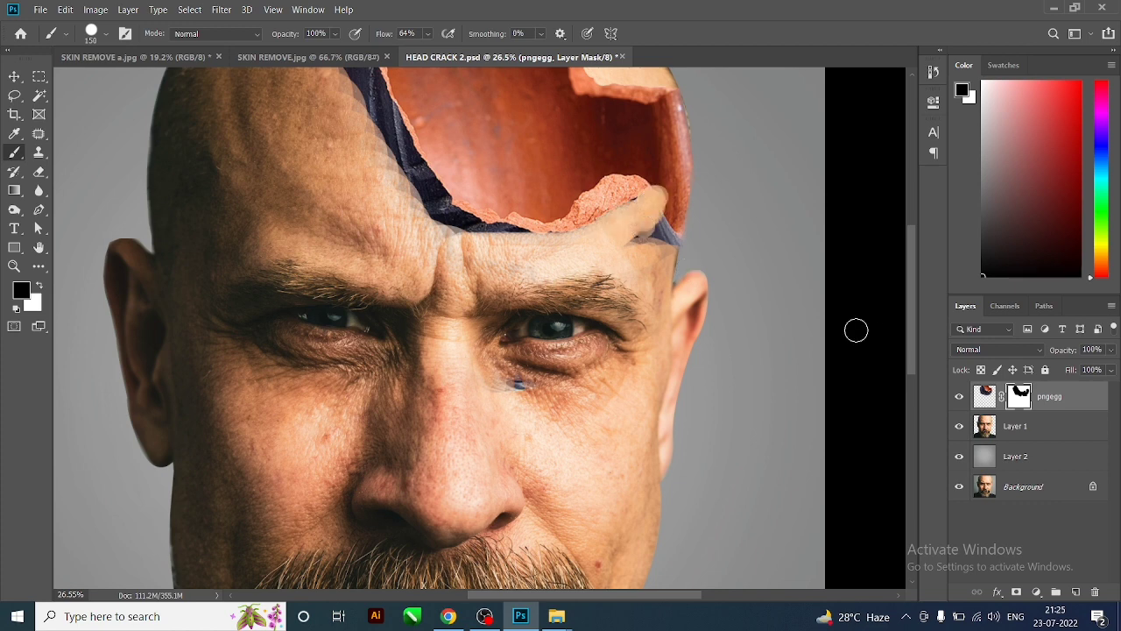
Paint out the bluish streak and more crack edge on the right, then raise brush flow to 100%.
scroll(653, 219, up, 1)
click(105, 39)
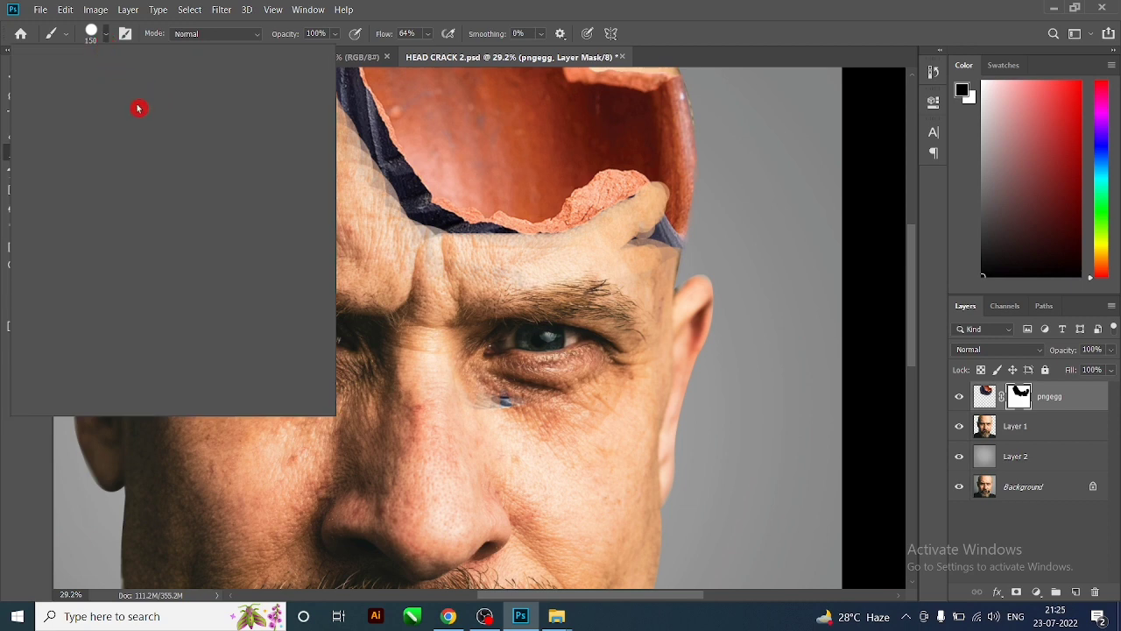
scroll(94, 203, up, 1)
scroll(94, 203, up, 1)
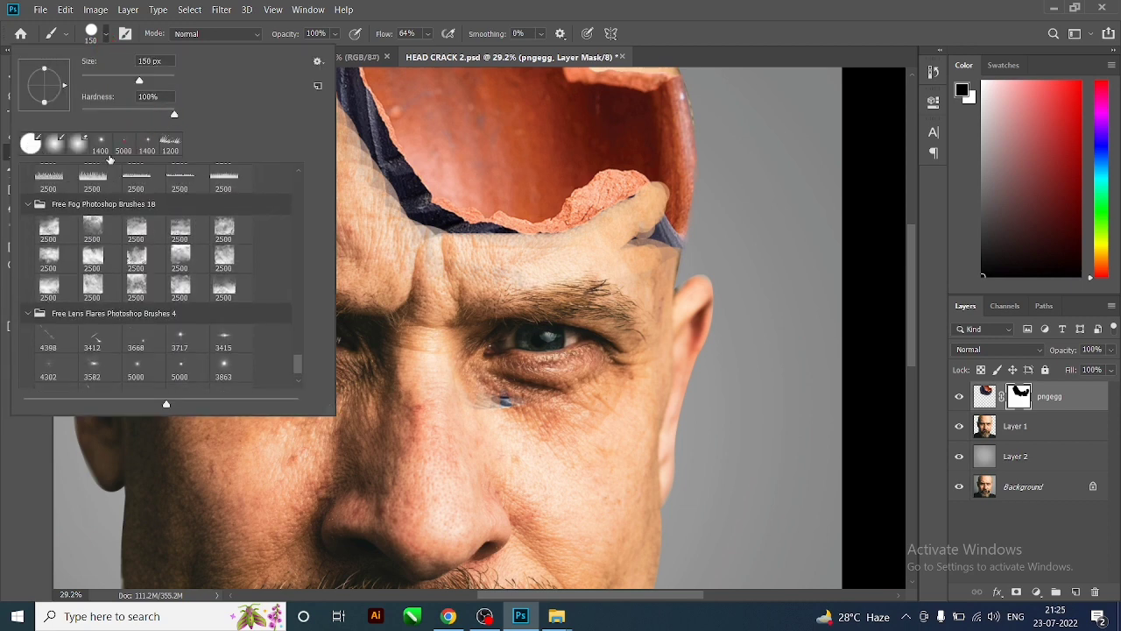
scroll(94, 203, up, 1)
click(649, 279)
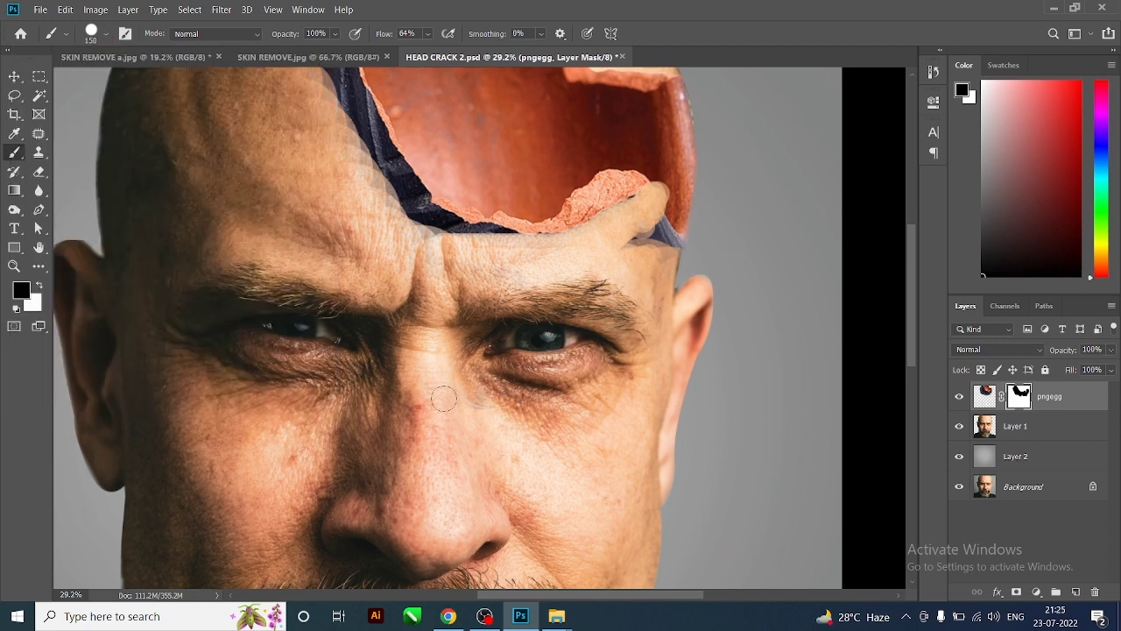
mouse_move(665, 246)
mouse_down()
mouse_move(651, 231)
mouse_move(658, 224)
mouse_up()
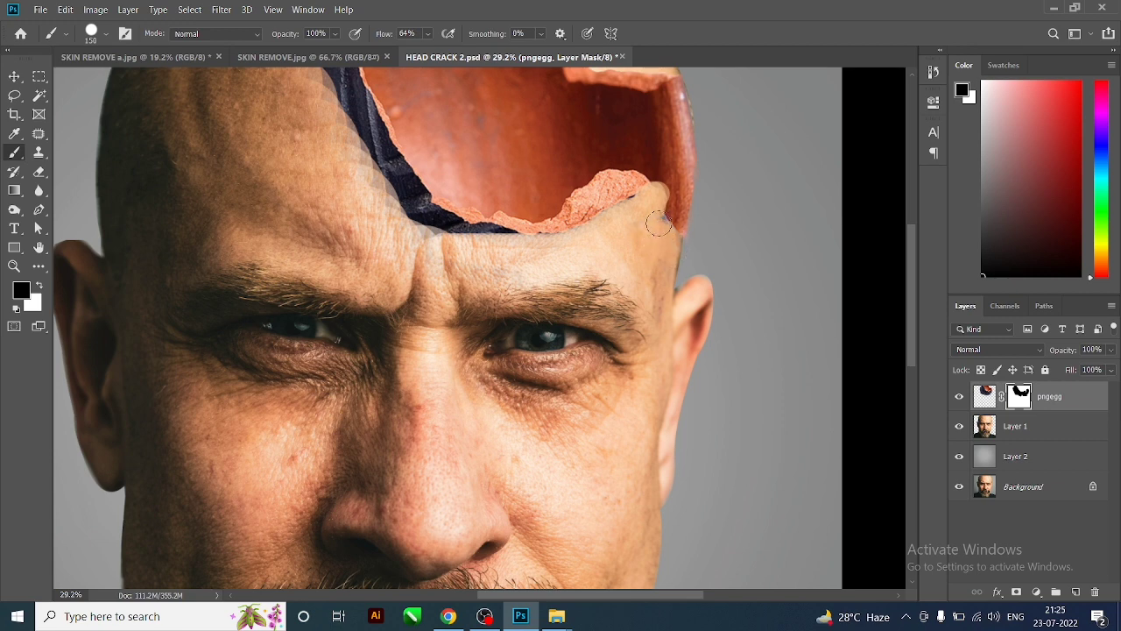
mouse_move(659, 224)
mouse_down()
mouse_move(385, 229)
mouse_move(408, 210)
mouse_move(347, 140)
mouse_up()
key(shift+0)
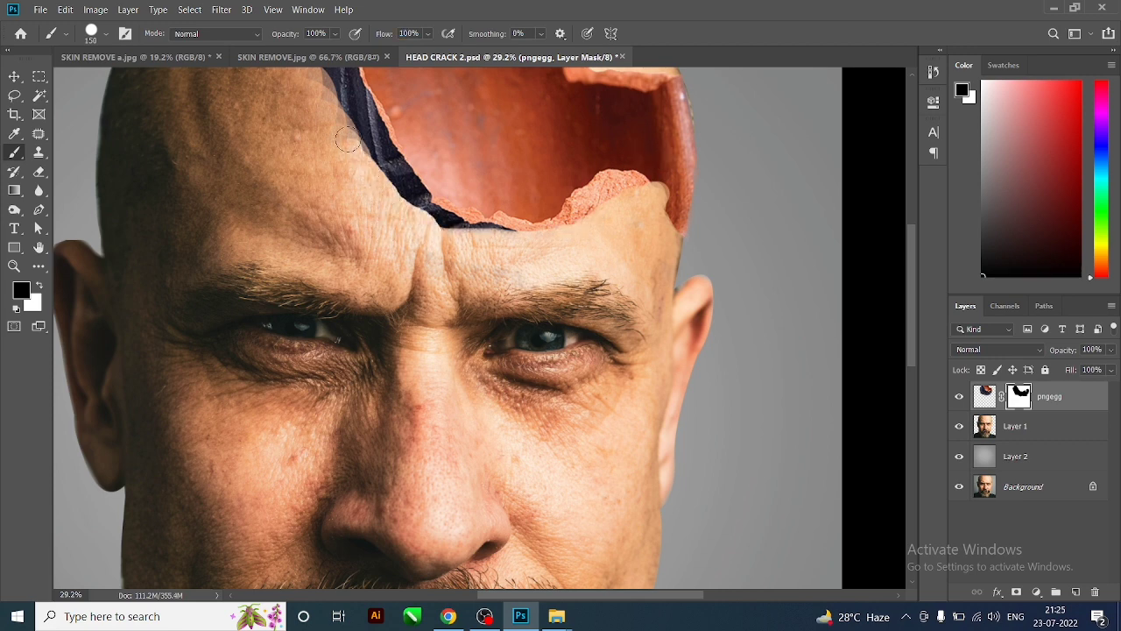
scroll(447, 263, up, 2)
scroll(463, 292, up, 1)
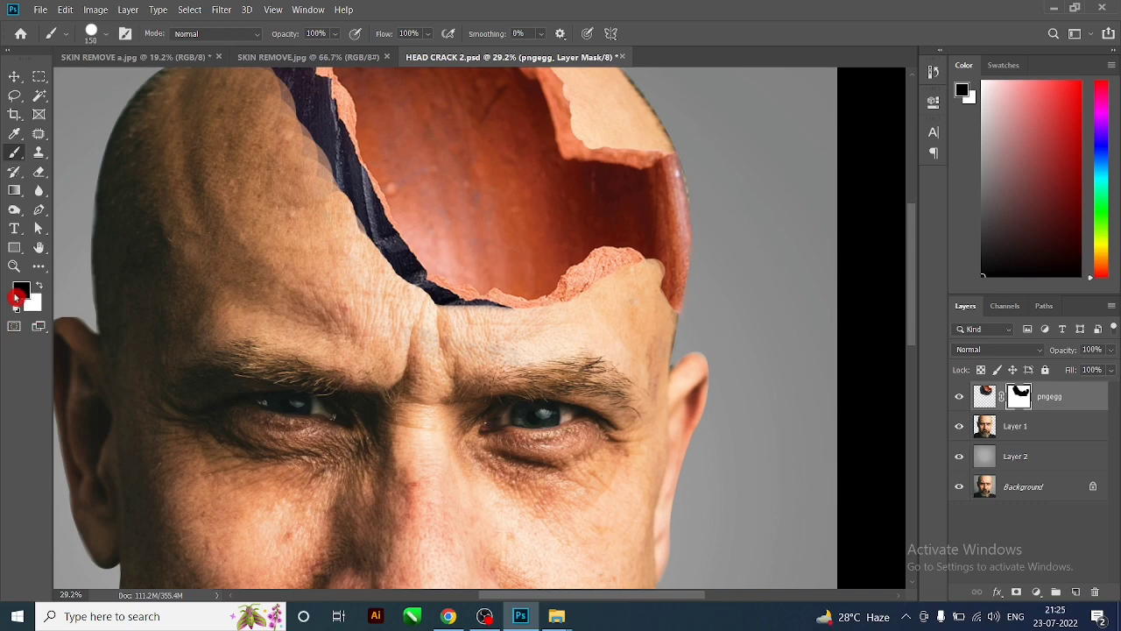
Restore a strip of pot along the skin edge in white, then hide the orange haze in black.
click(38, 286)
scroll(670, 249, up, 2)
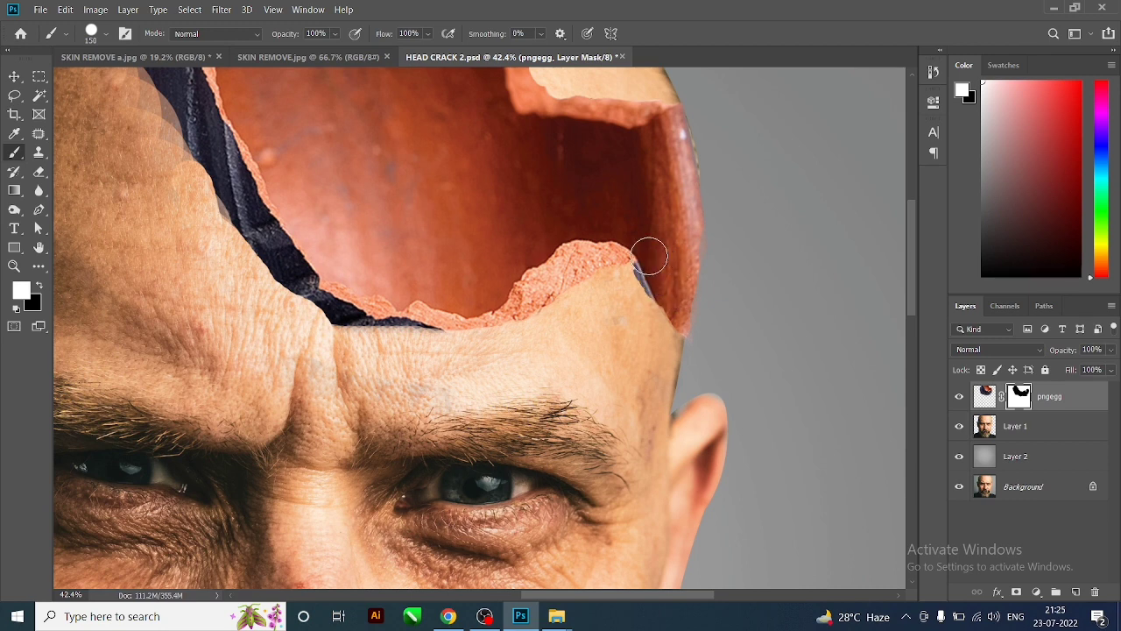
drag(663, 280, 699, 329)
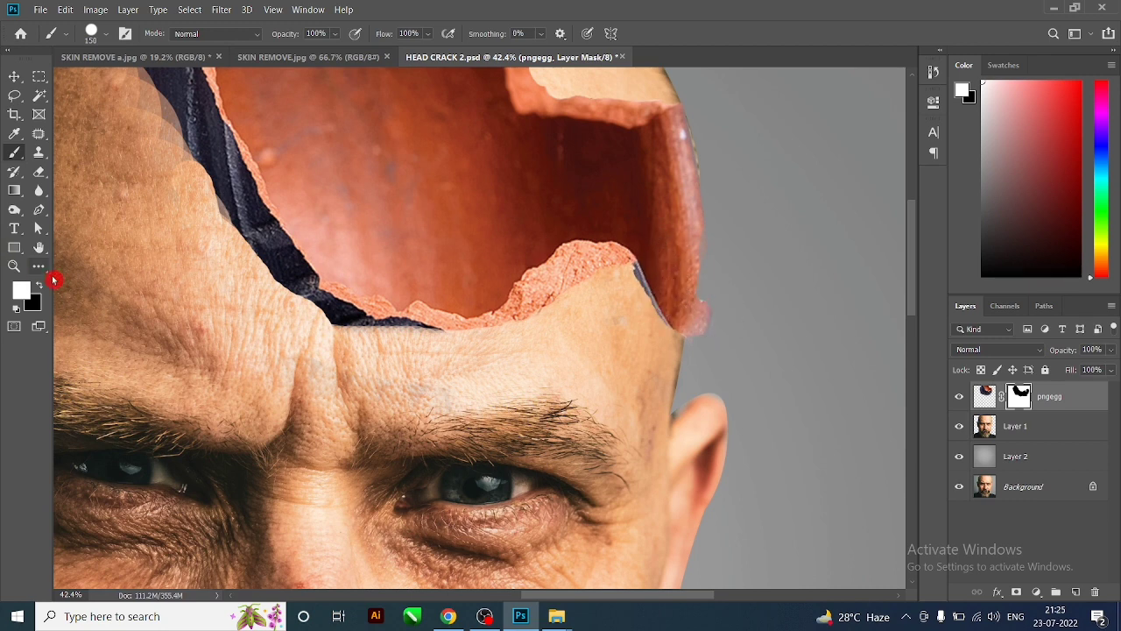
key(x)
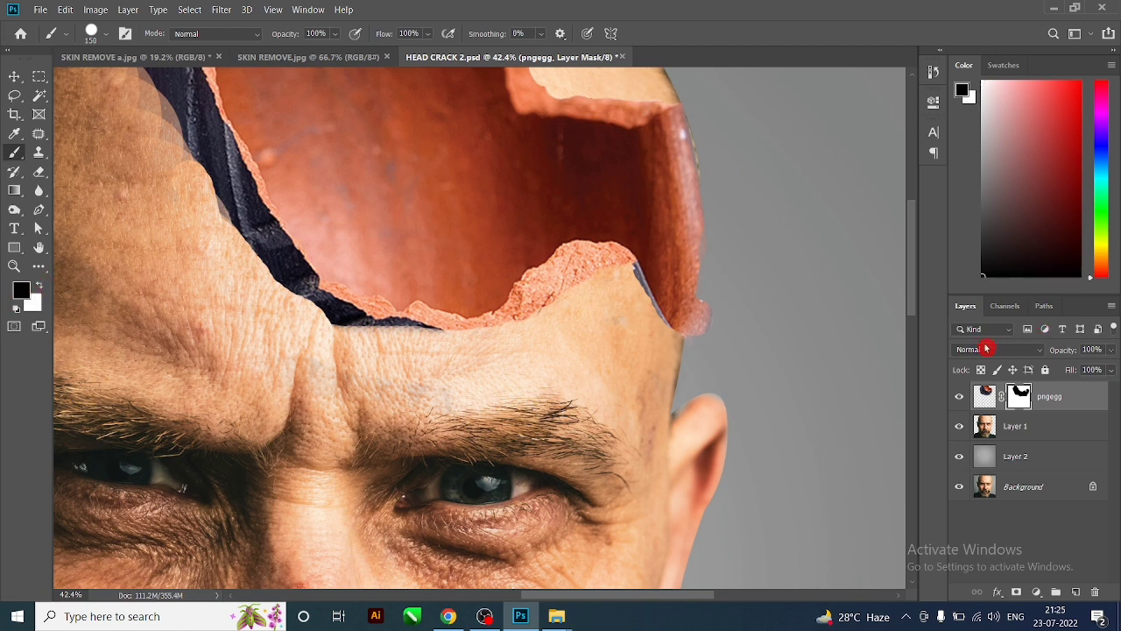
drag(720, 349, 708, 320)
scroll(721, 165, down, 2)
scroll(666, 311, up, 2)
scroll(668, 289, up, 3)
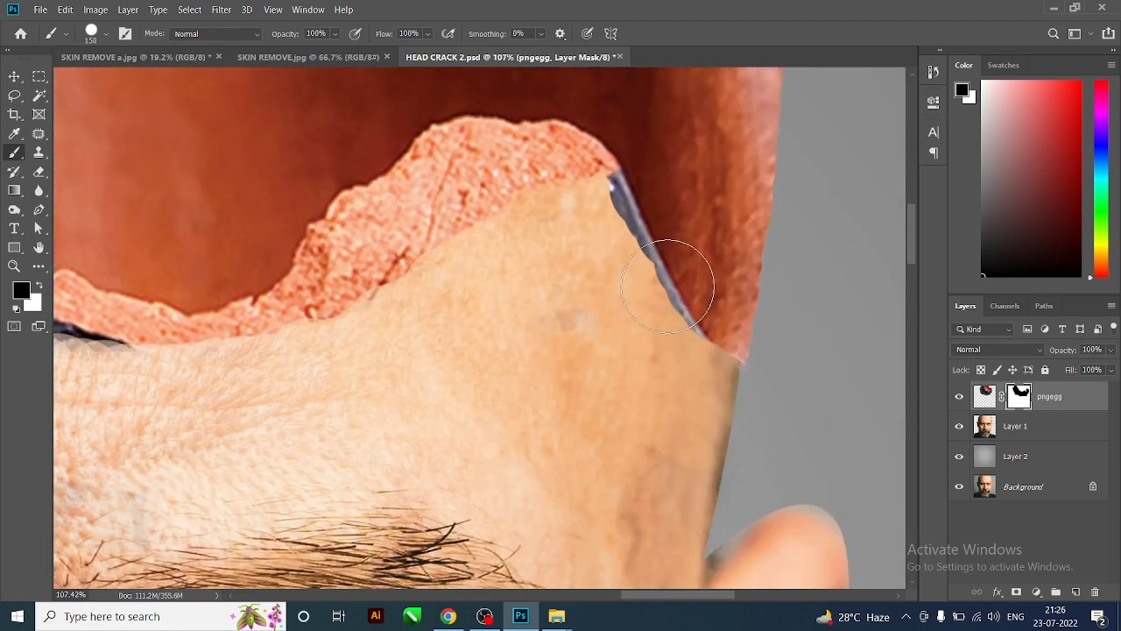
With a smaller brush, mask out the grey-blue strip along the crack's top, centre and upper-left edges.
key([)
key([)
key([)
drag(612, 179, 659, 289)
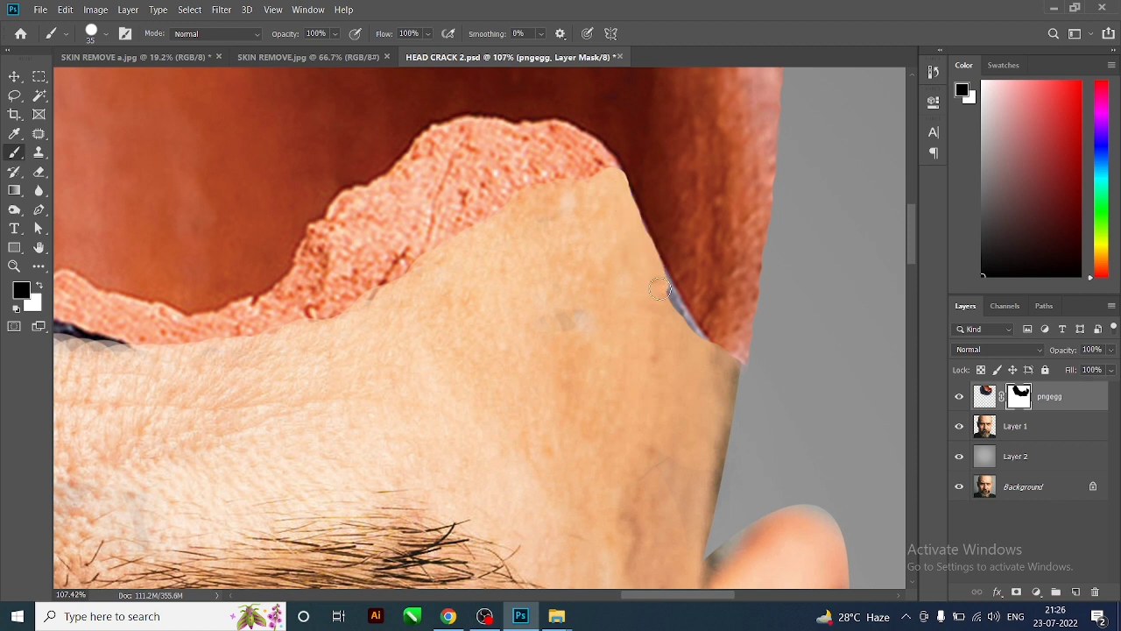
drag(659, 289, 731, 350)
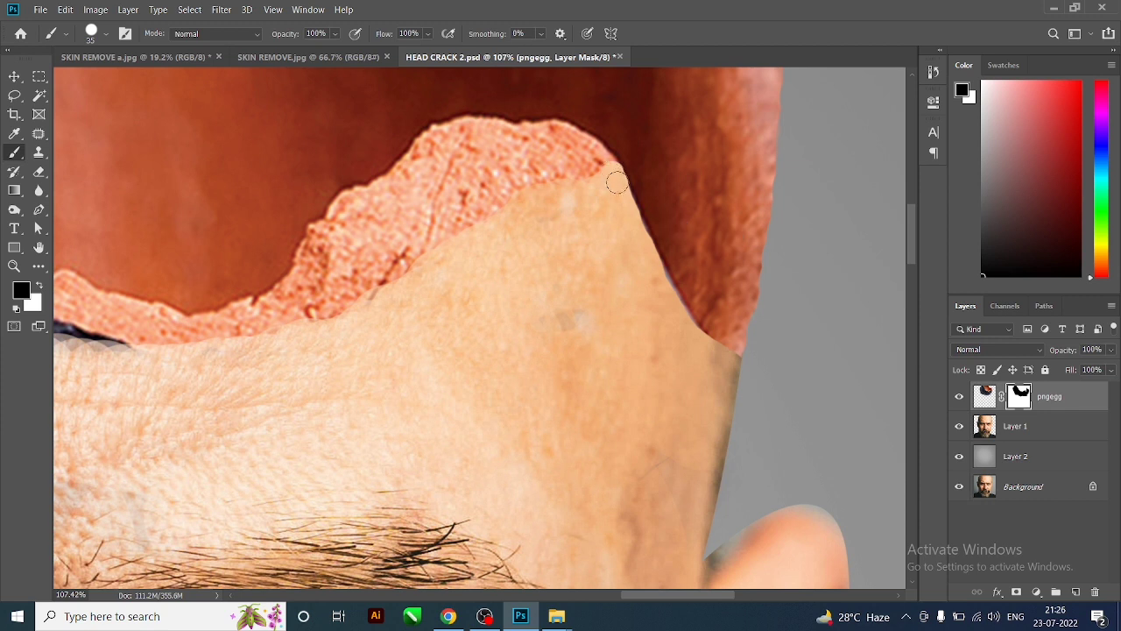
drag(629, 215, 666, 289)
scroll(613, 298, left, 5)
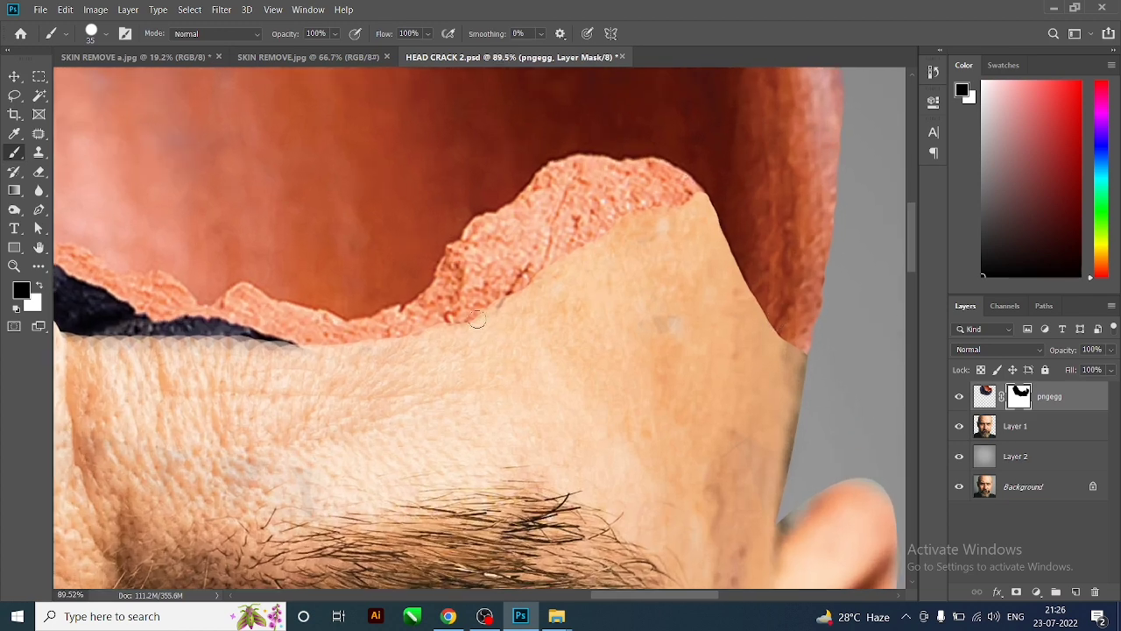
scroll(537, 342, down, 1)
mouse_move(525, 319)
mouse_down()
mouse_move(350, 263)
mouse_move(232, 171)
mouse_up()
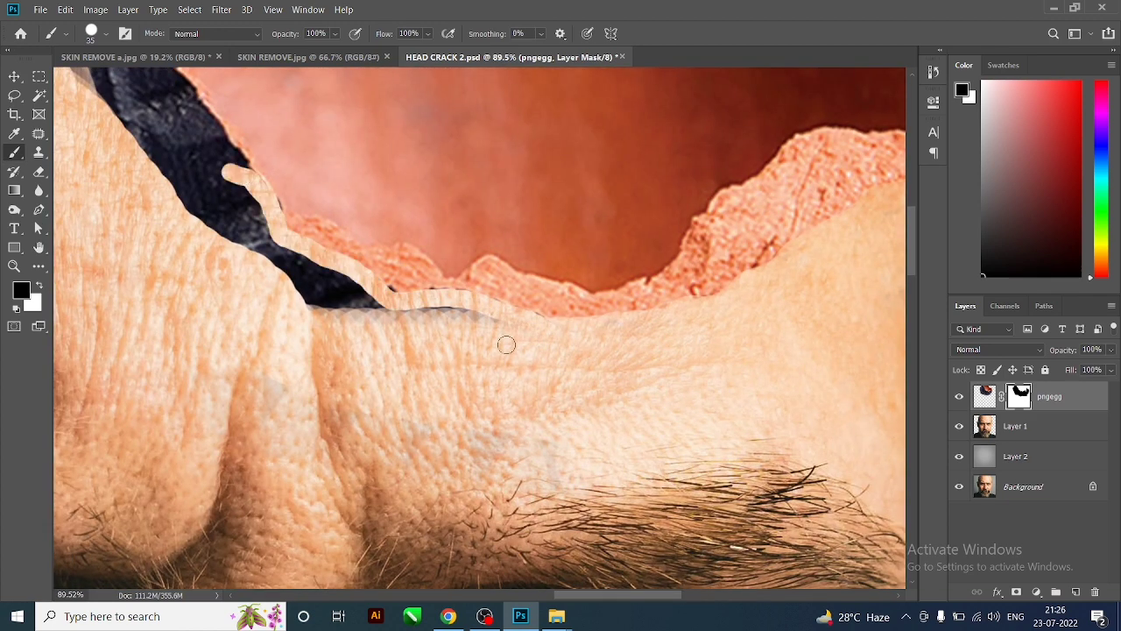
key(bracketright)
key(bracketright)
key(bracketright)
drag(456, 315, 268, 247)
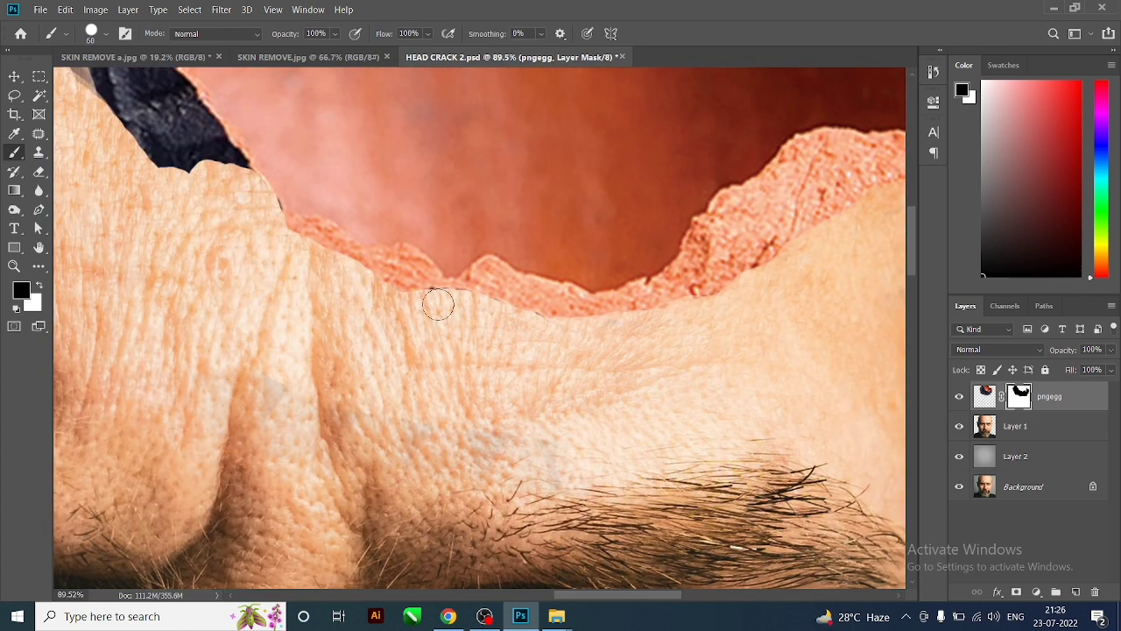
scroll(390, 232, down, 3)
With a larger brush, mask out the top of the dark strip along the crack's left edge.
drag(390, 232, 263, 149)
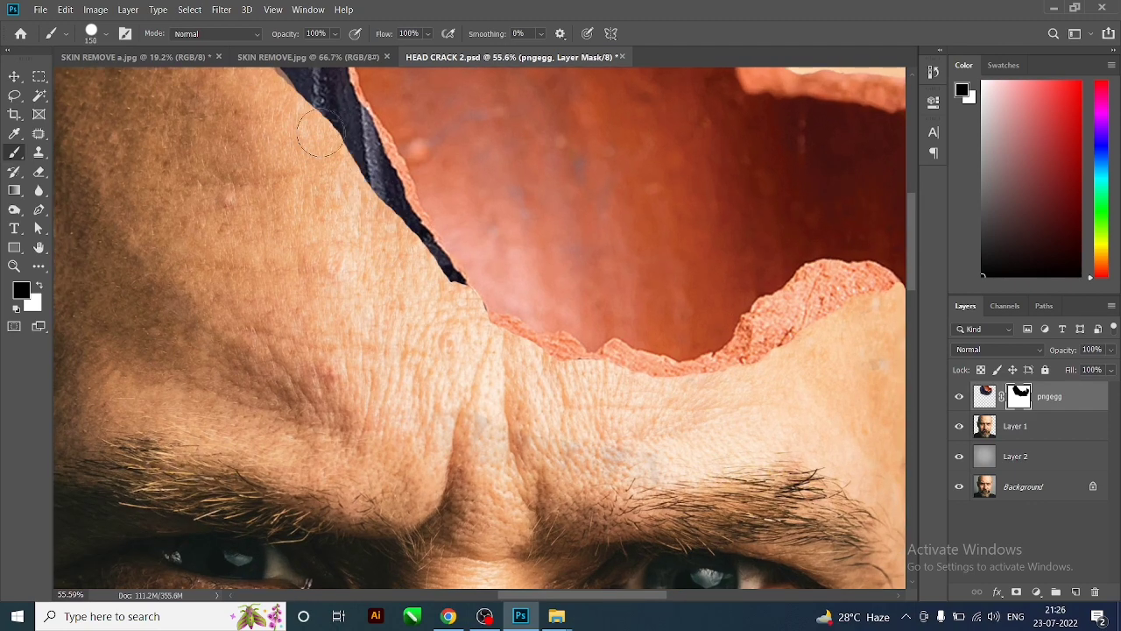
drag(411, 254, 333, 131)
key(bracketright)
key(bracketright)
key(bracketright)
scroll(327, 256, down, 1)
scroll(327, 257, up, 1)
mouse_move(395, 254)
mouse_down()
mouse_move(407, 192)
mouse_move(473, 394)
mouse_up()
drag(437, 259, 482, 403)
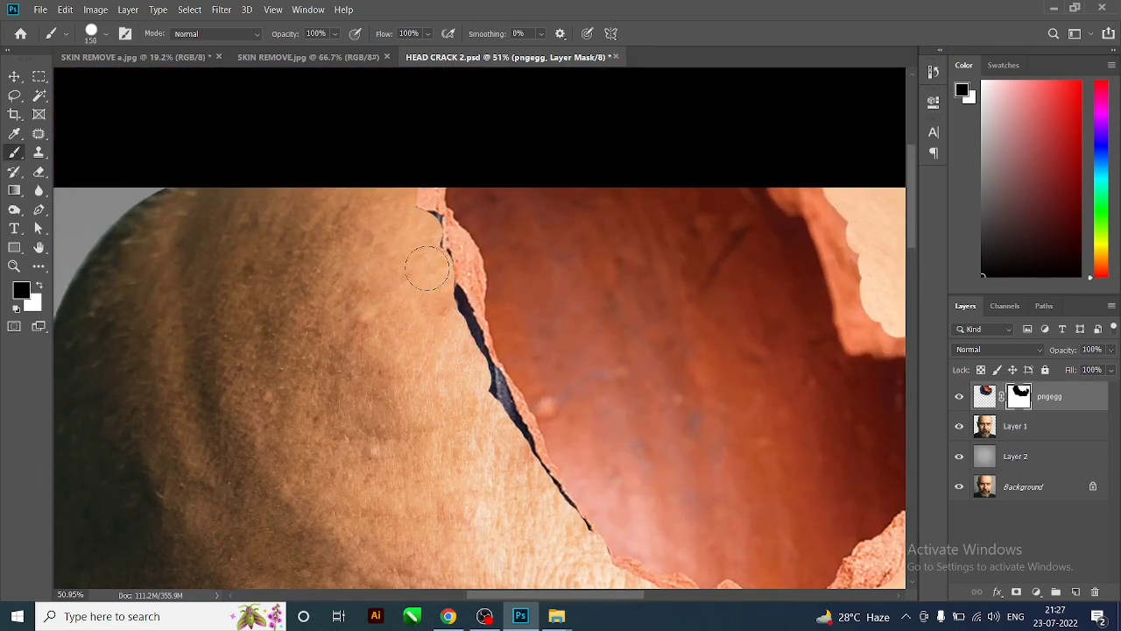
With a smaller brush, hide the dark edge further down the crack's left side.
key(bracketleft)
key(bracketleft)
key(bracketleft)
scroll(447, 263, up, 2)
drag(429, 202, 501, 396)
scroll(464, 327, down, 1)
drag(482, 357, 544, 504)
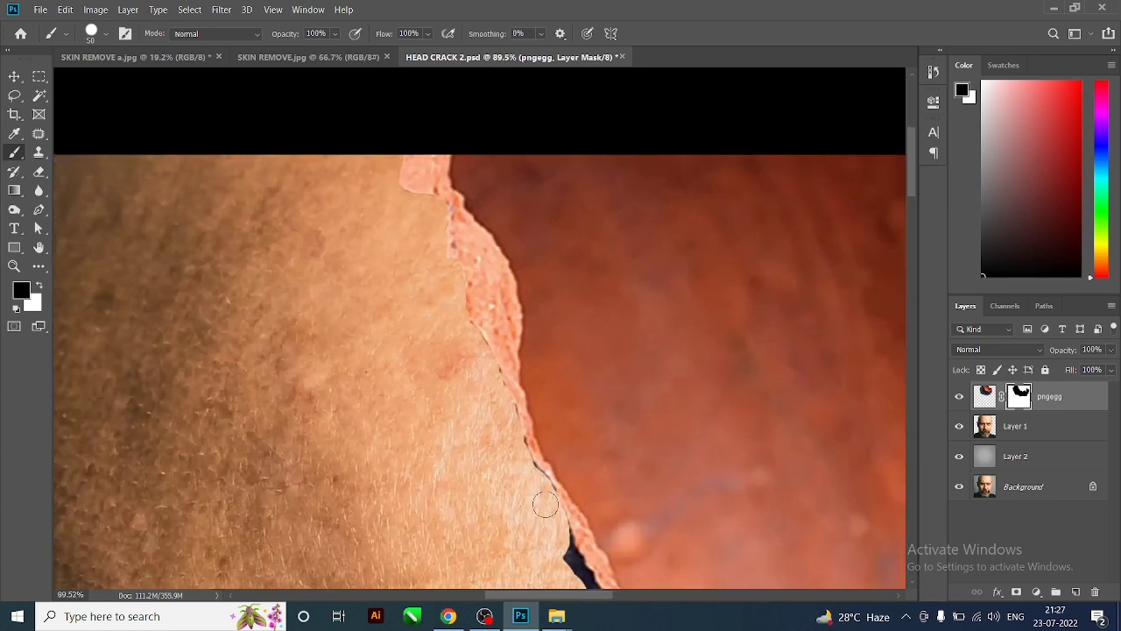
scroll(336, 265, down, 4)
scroll(352, 334, down, 2)
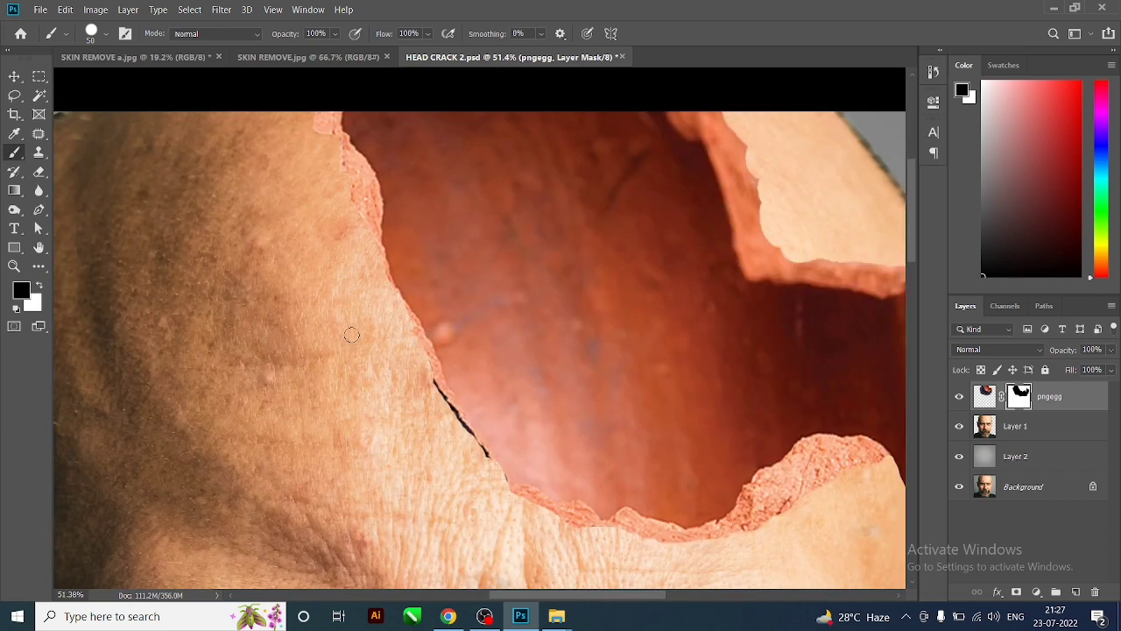
scroll(351, 334, down, 7)
scroll(496, 389, down, 2)
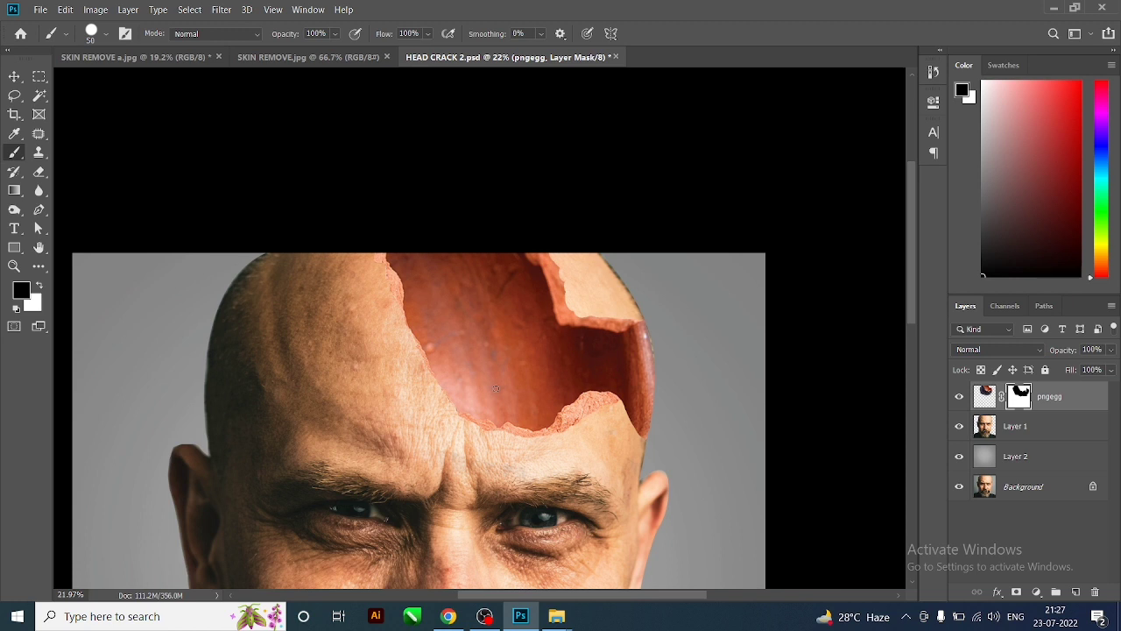
scroll(652, 389, up, 4)
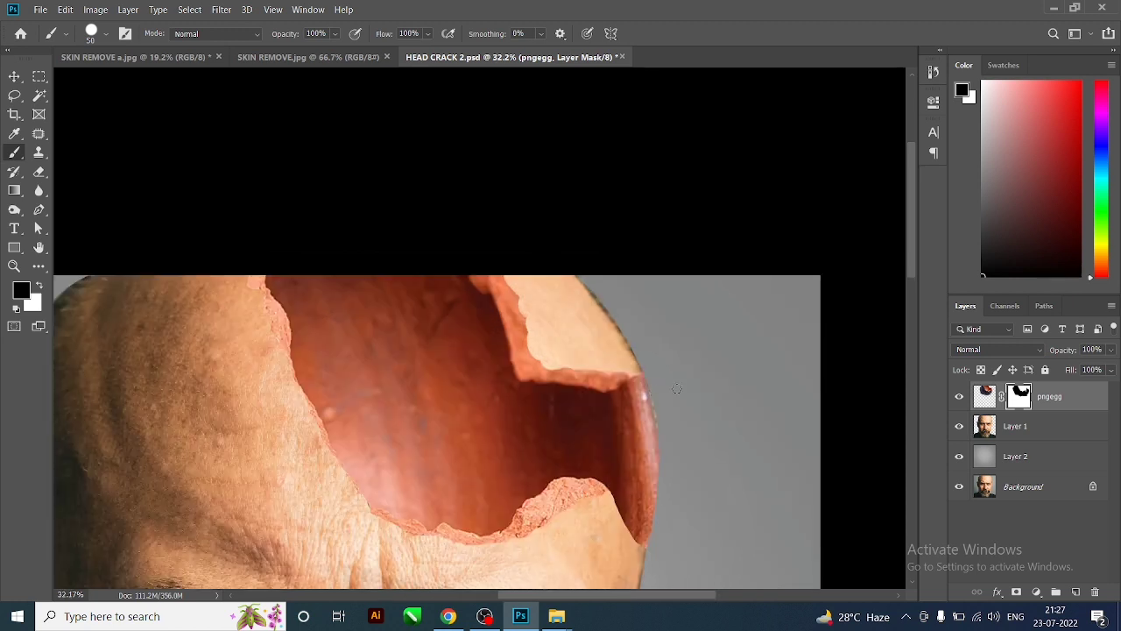
scroll(677, 388, down, 1)
click(1013, 427)
Add a mask to Layer 1 and paint black with a large brush over the light skin past the pot's right rim.
click(1016, 592)
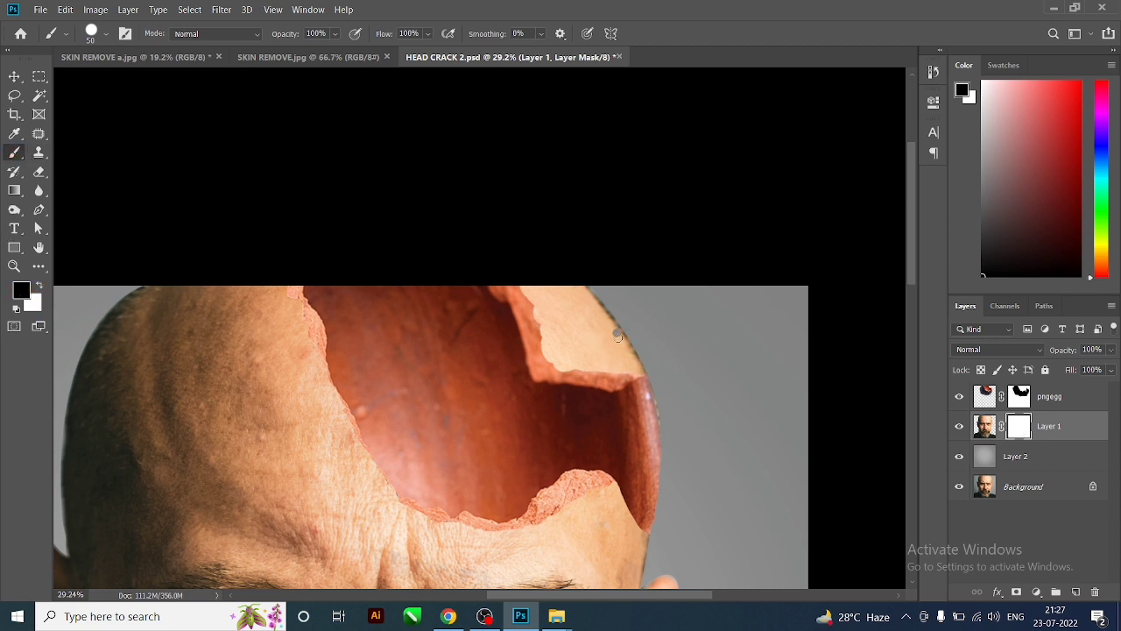
drag(618, 335, 615, 343)
key(bracketright)
key(bracketright)
key(bracketright)
key(bracketright)
key(bracketright)
key(bracketright)
drag(535, 271, 639, 368)
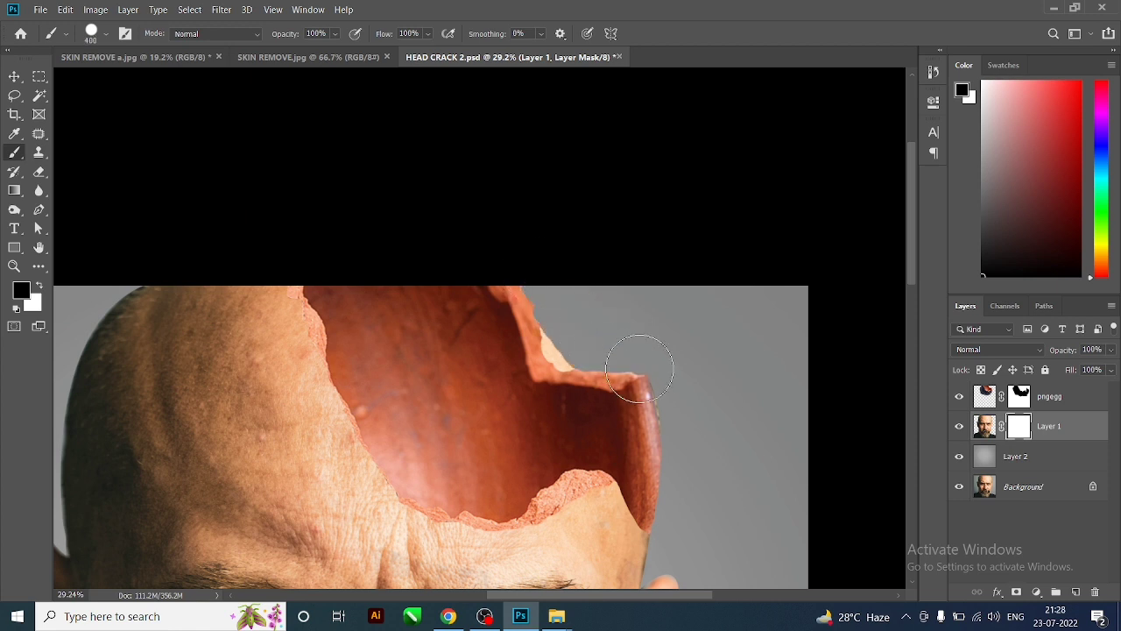
drag(651, 425, 552, 352)
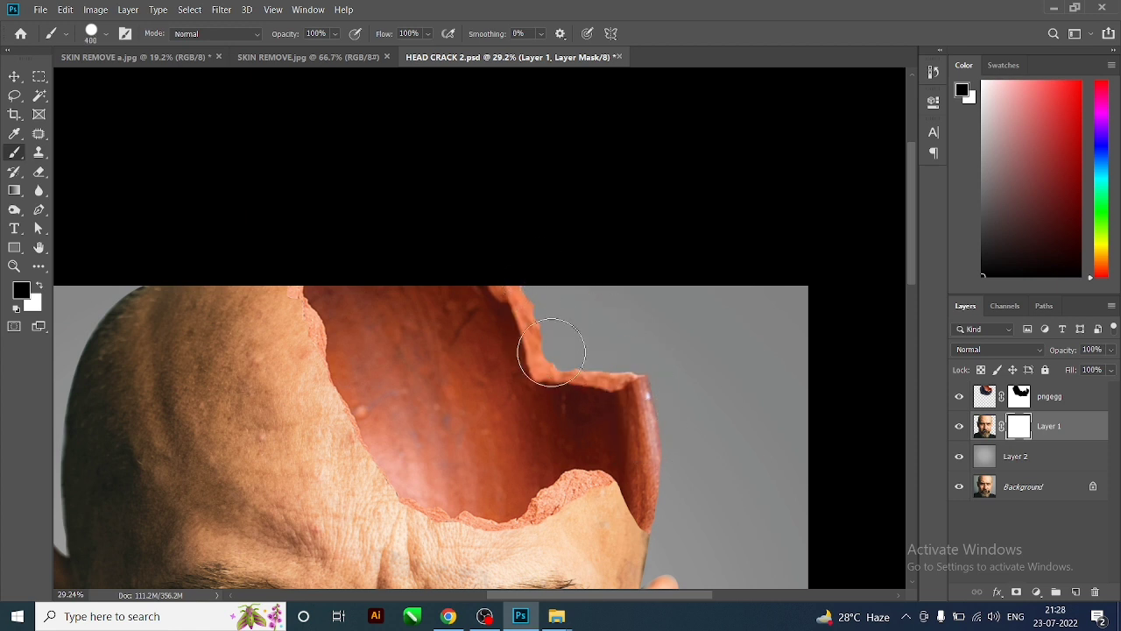
scroll(583, 368, down, 5)
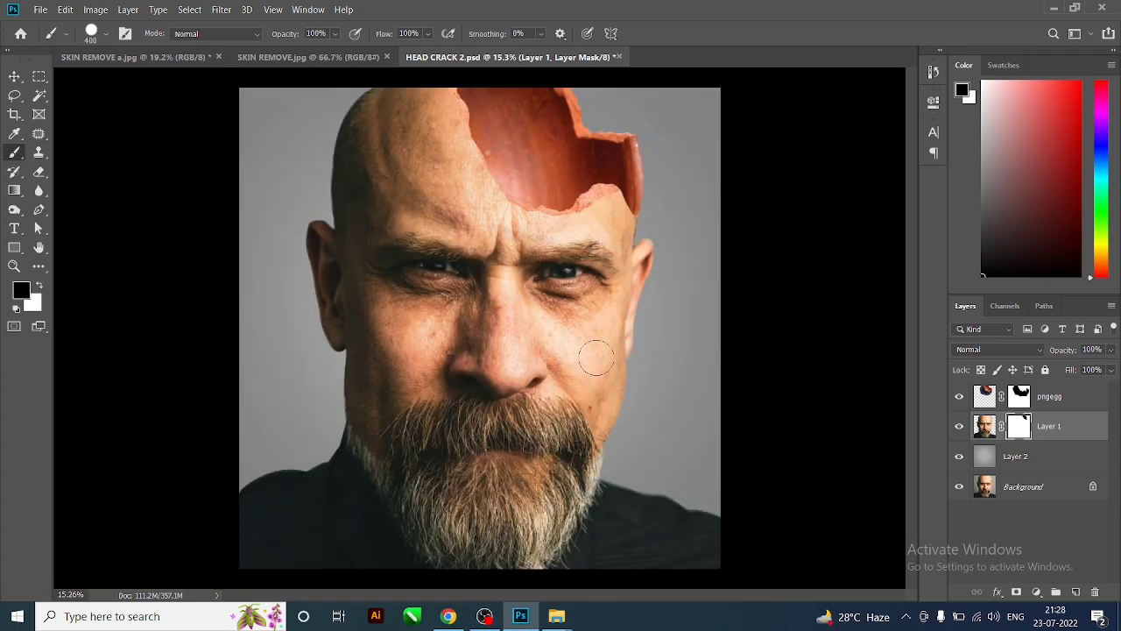
scroll(596, 358, down, 2)
Switch to the Move tool and select the pngegg pot layer.
click(14, 76)
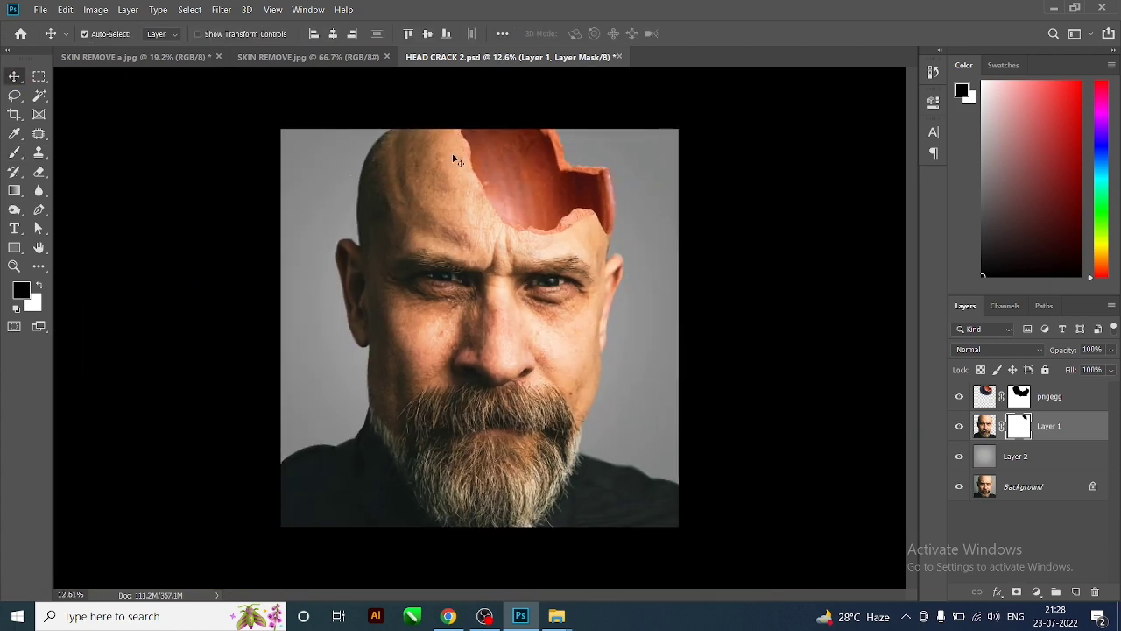
scroll(526, 166, up, 3)
scroll(560, 175, down, 2)
scroll(552, 184, down, 2)
scroll(540, 194, up, 2)
scroll(547, 202, up, 3)
scroll(565, 215, down, 2)
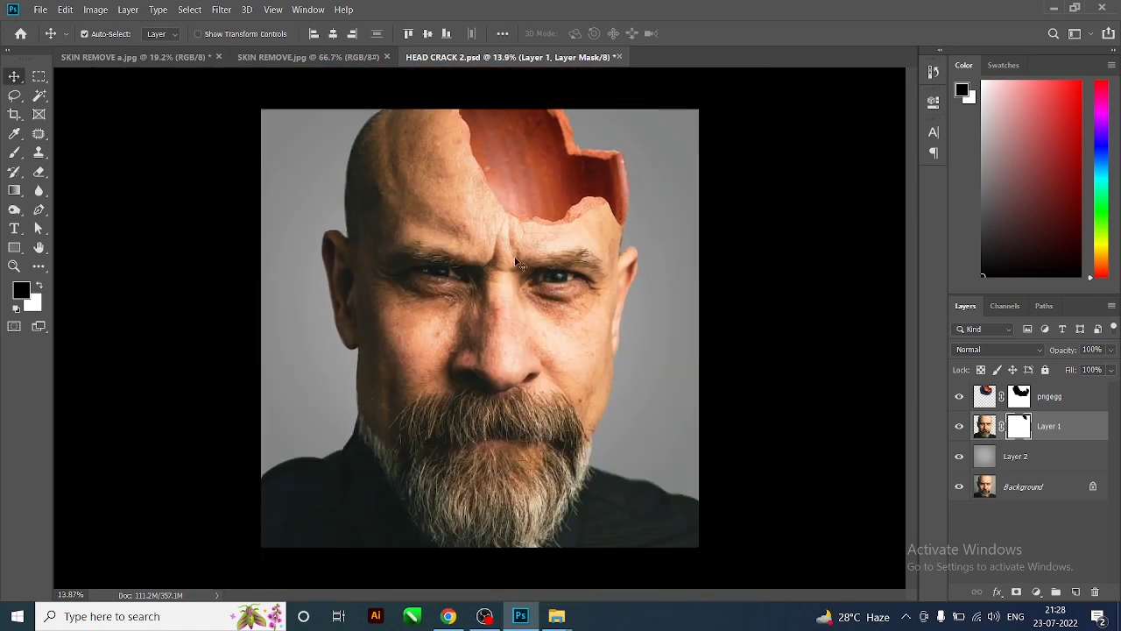
click(582, 219)
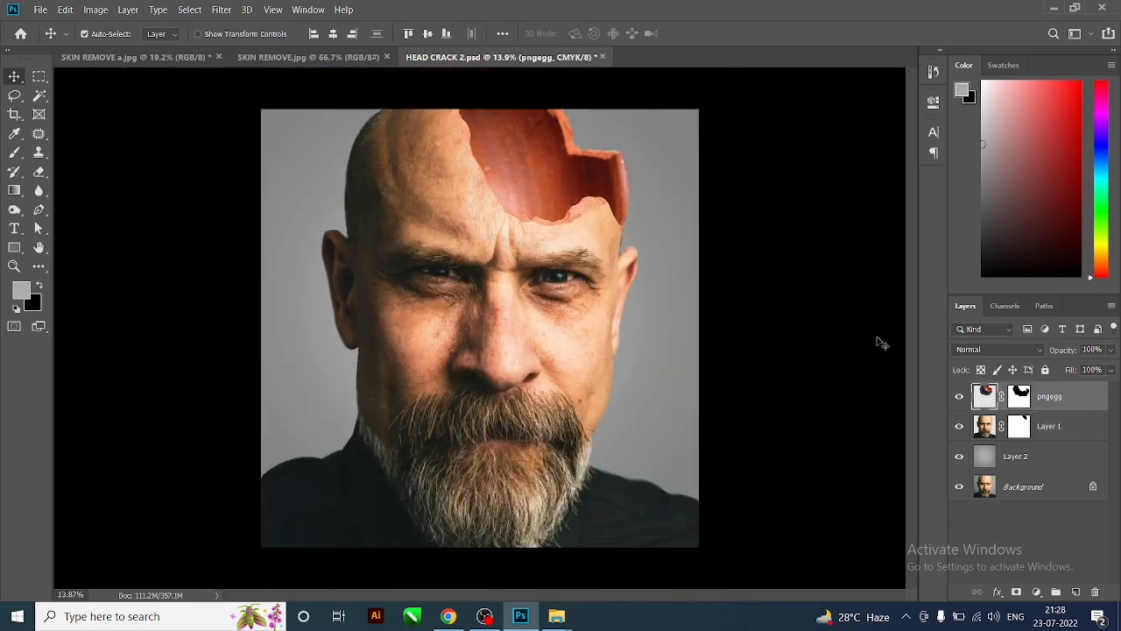
Apply Hue/Saturation to the pot with Hue −5, Saturation +12 and Lightness +7.
click(95, 10)
mouse_move(117, 45)
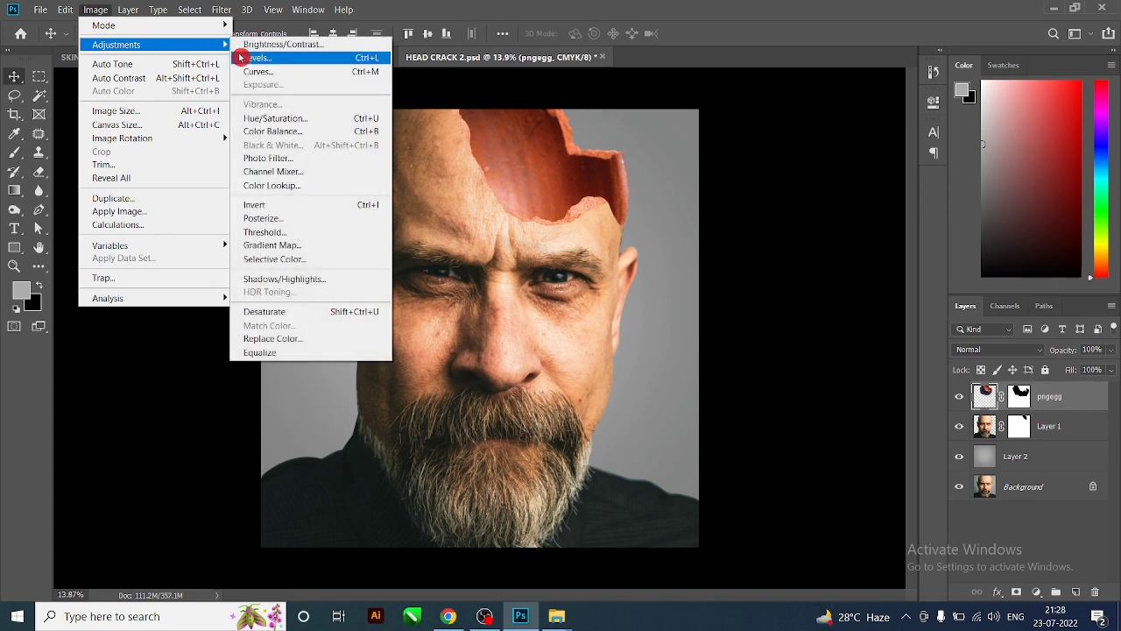
click(289, 118)
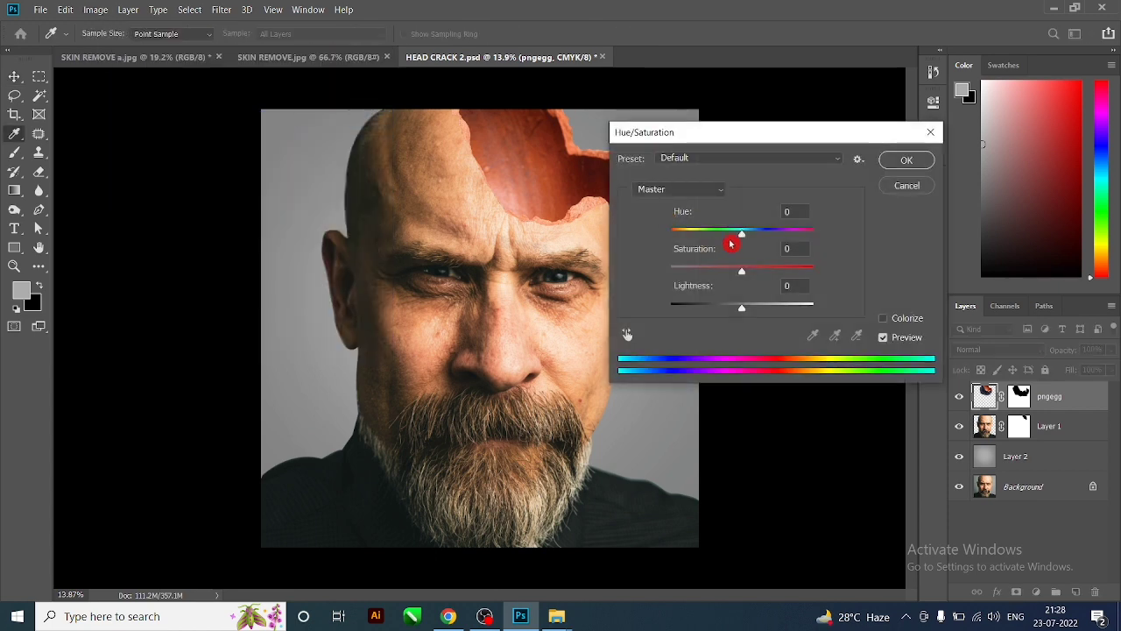
mouse_move(741, 270)
mouse_down()
mouse_move(729, 272)
mouse_move(741, 246)
mouse_up()
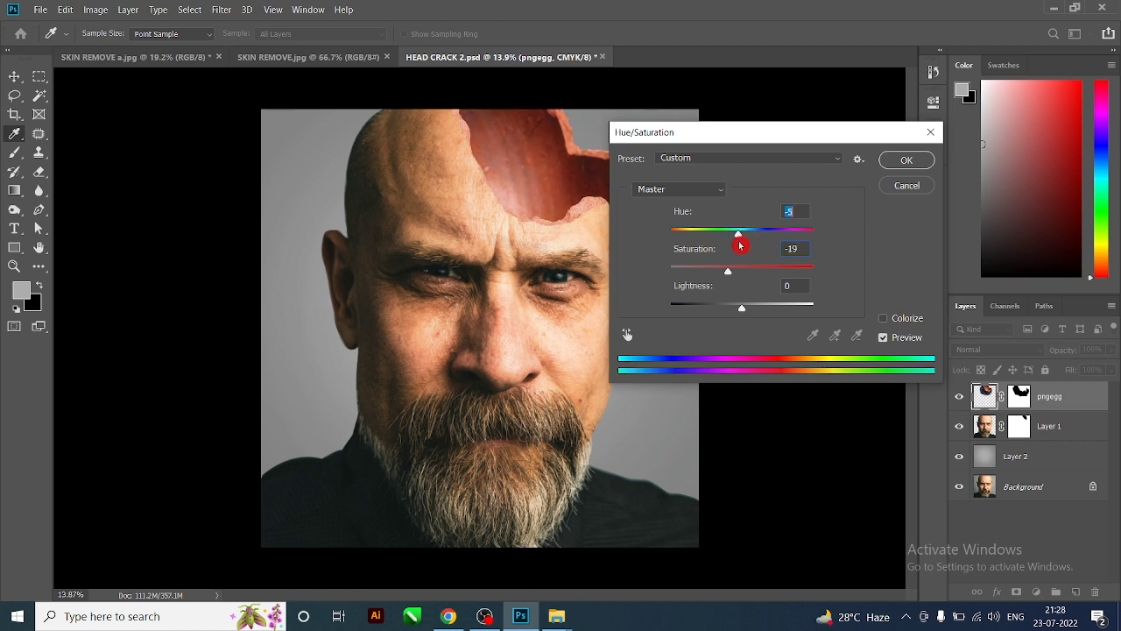
drag(734, 301, 749, 314)
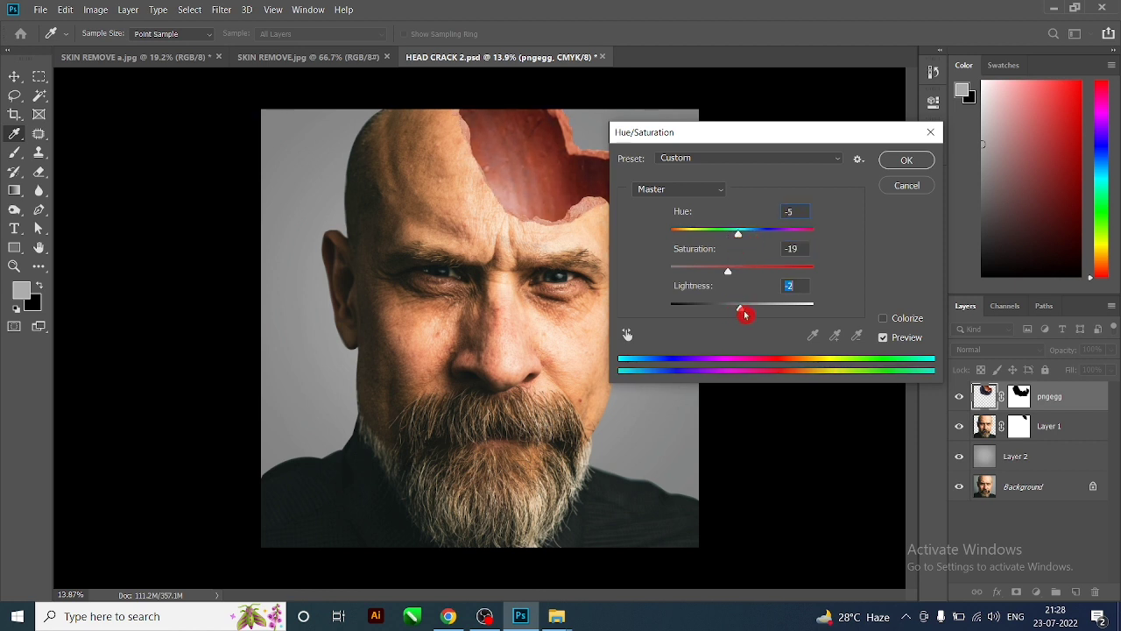
drag(727, 270, 754, 281)
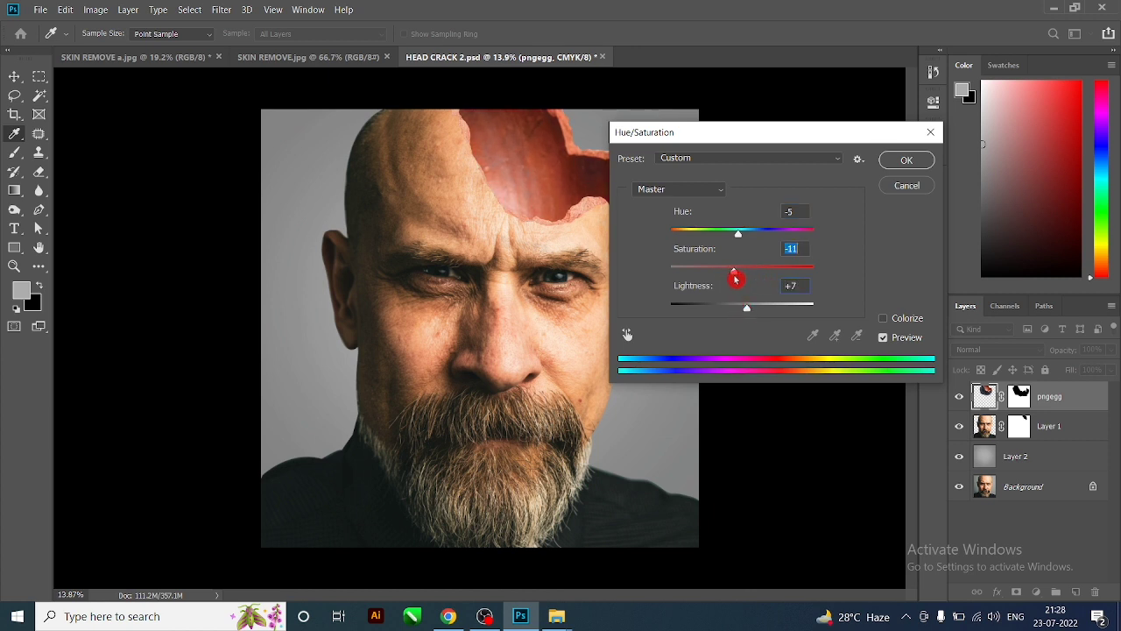
click(907, 160)
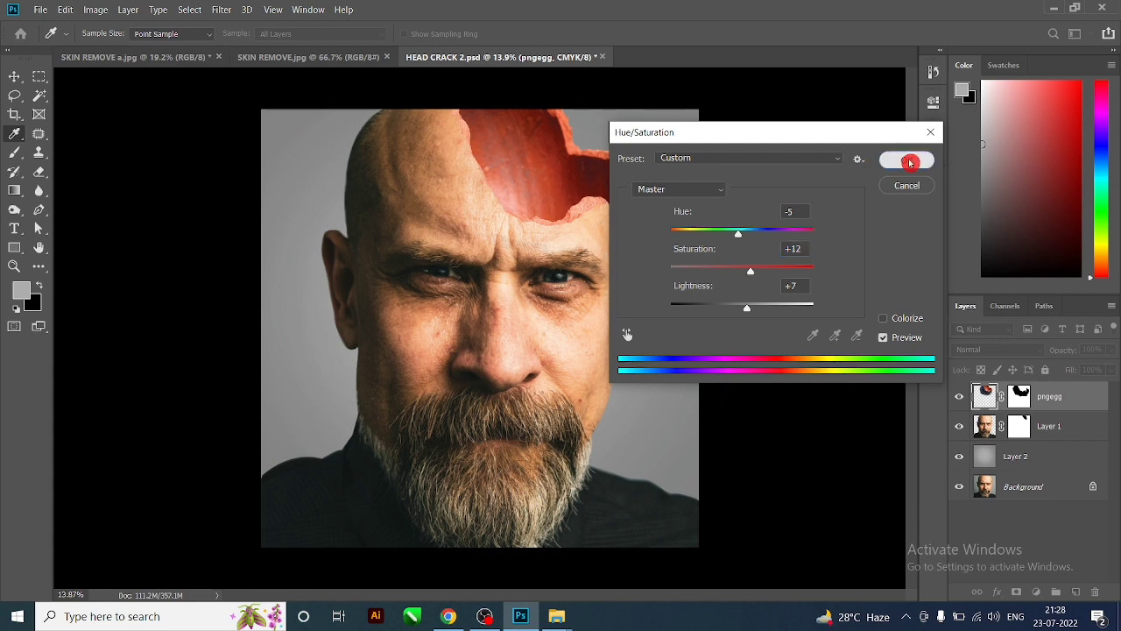
Switch to the Move tool and adjust the view around the pot's rim.
key(v)
scroll(580, 242, down, 1)
scroll(592, 247, up, 1)
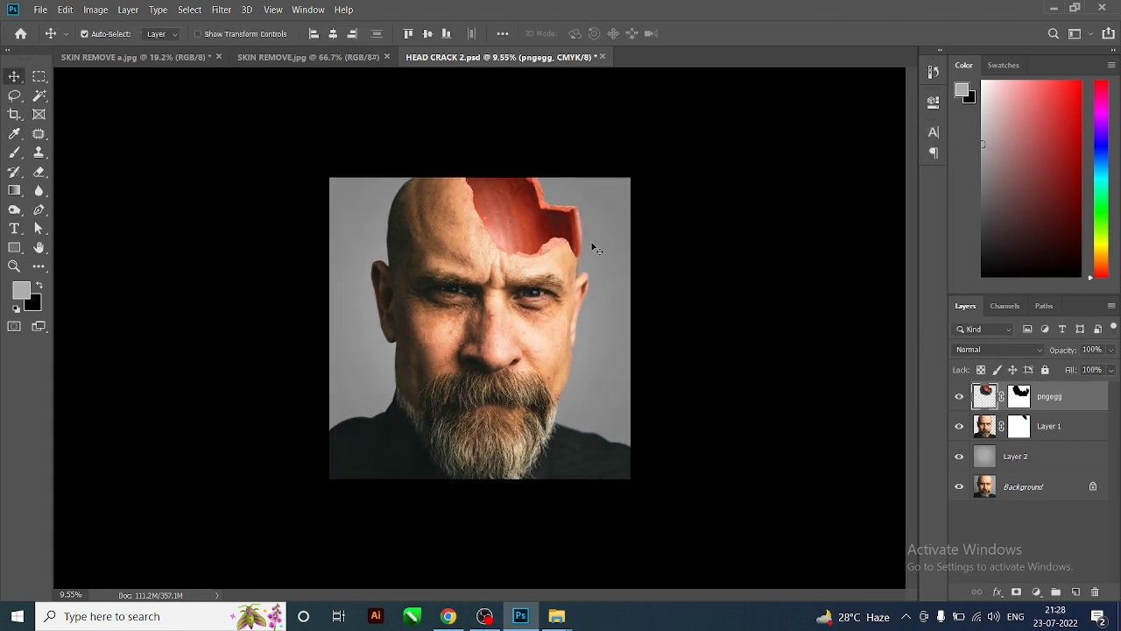
scroll(604, 230, up, 2)
scroll(626, 192, up, 2)
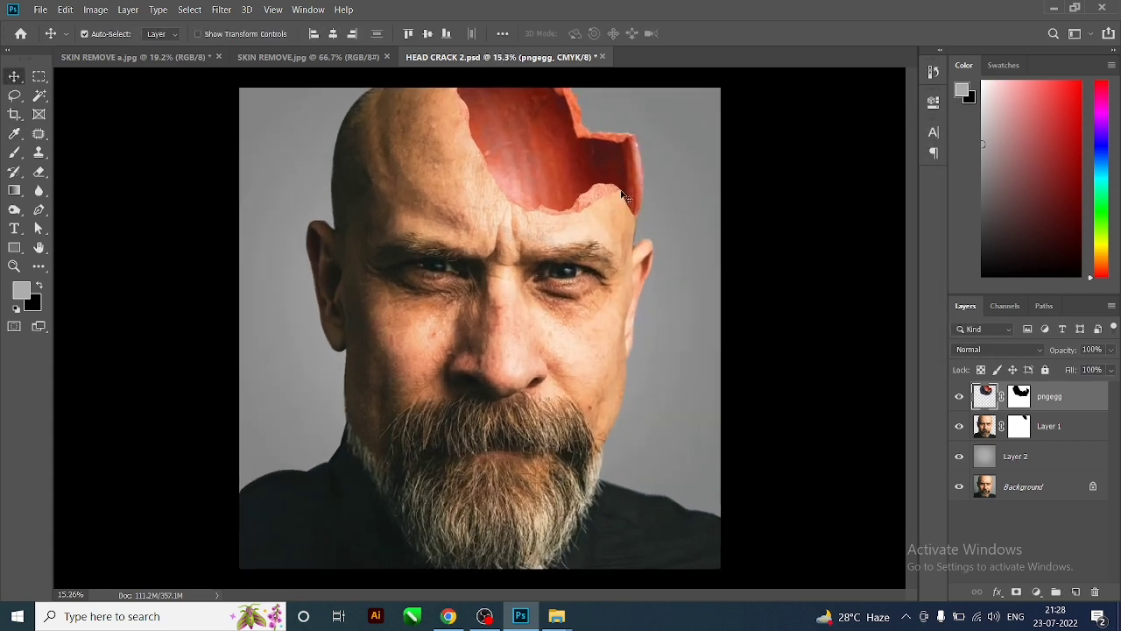
scroll(647, 166, up, 2)
scroll(643, 160, up, 1)
scroll(641, 162, up, 2)
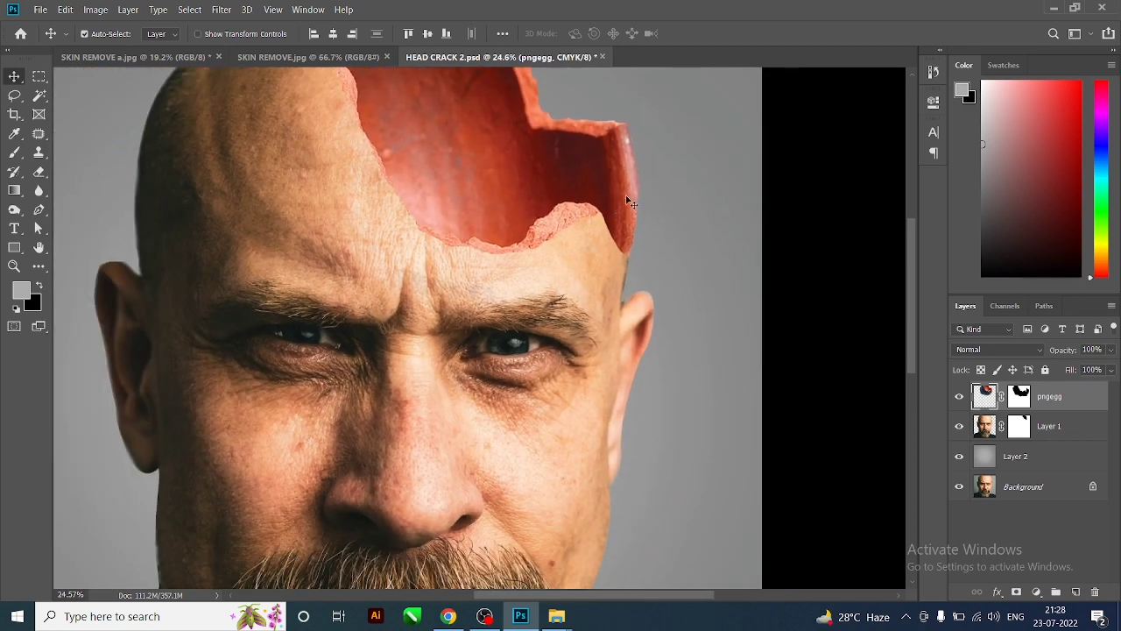
Try a grey brush stroke sampled from the background beside the head, then undo it.
click(15, 156)
key(x)
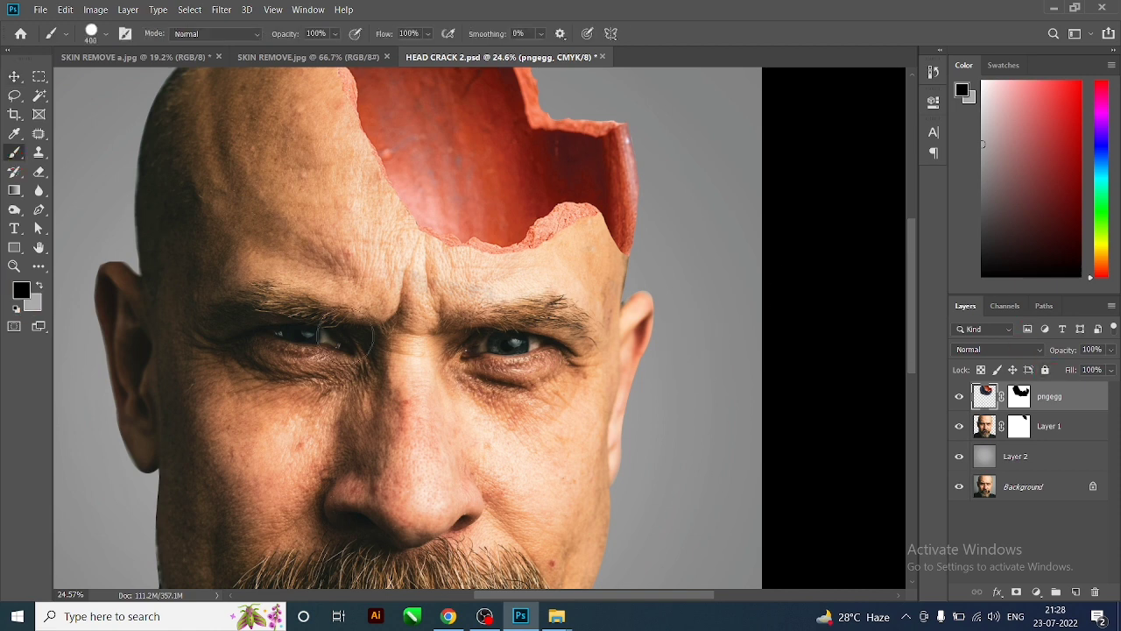
alt+click(707, 219)
drag(632, 175, 682, 164)
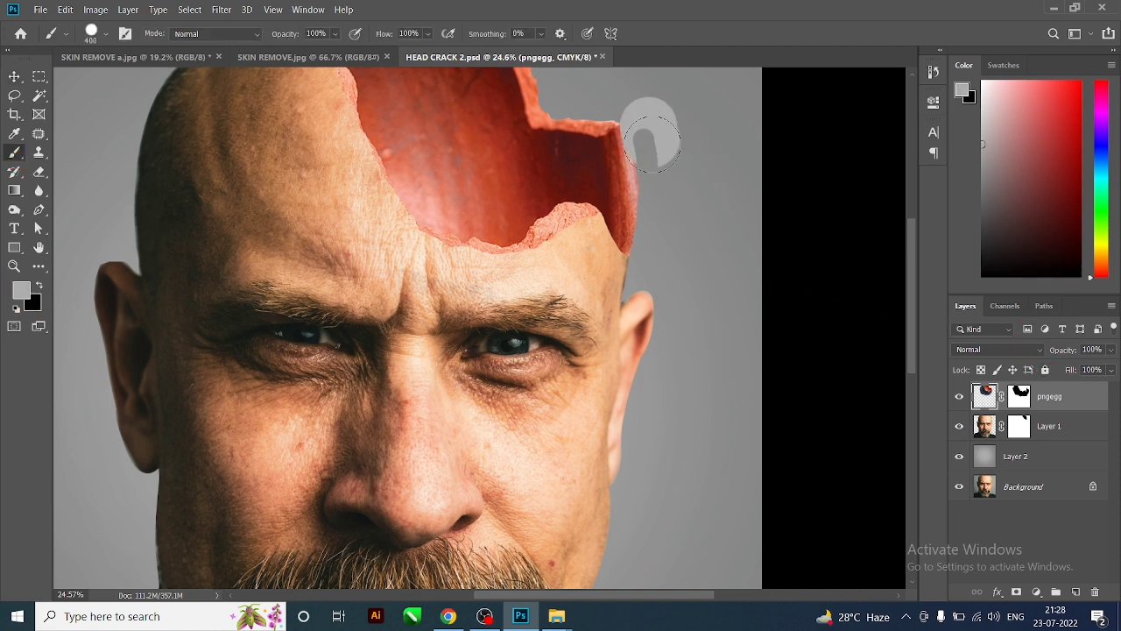
key(ctrl+z)
Paint black on the pngegg mask over the right rim, undo it, and shrink the brush.
click(1019, 395)
key(d)
drag(617, 123, 651, 180)
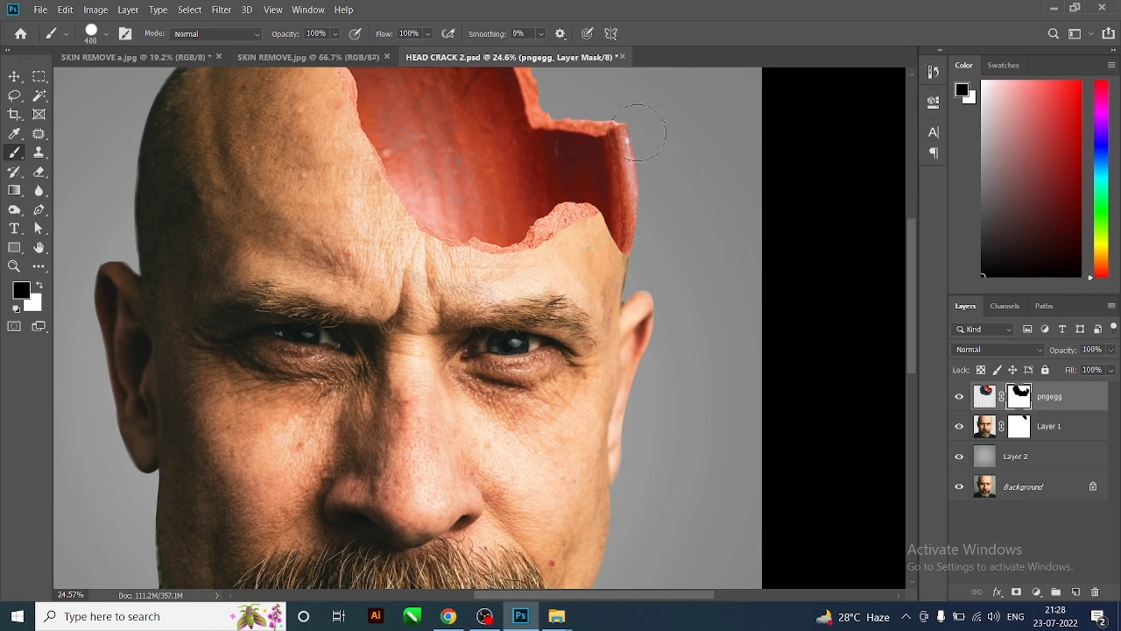
key(ctrl+z)
key(bracketleft)
Adjust the view around the pot's rim and return to the Move tool.
scroll(657, 192, down, 1)
scroll(670, 195, down, 1)
scroll(671, 205, down, 1)
scroll(628, 229, down, 1)
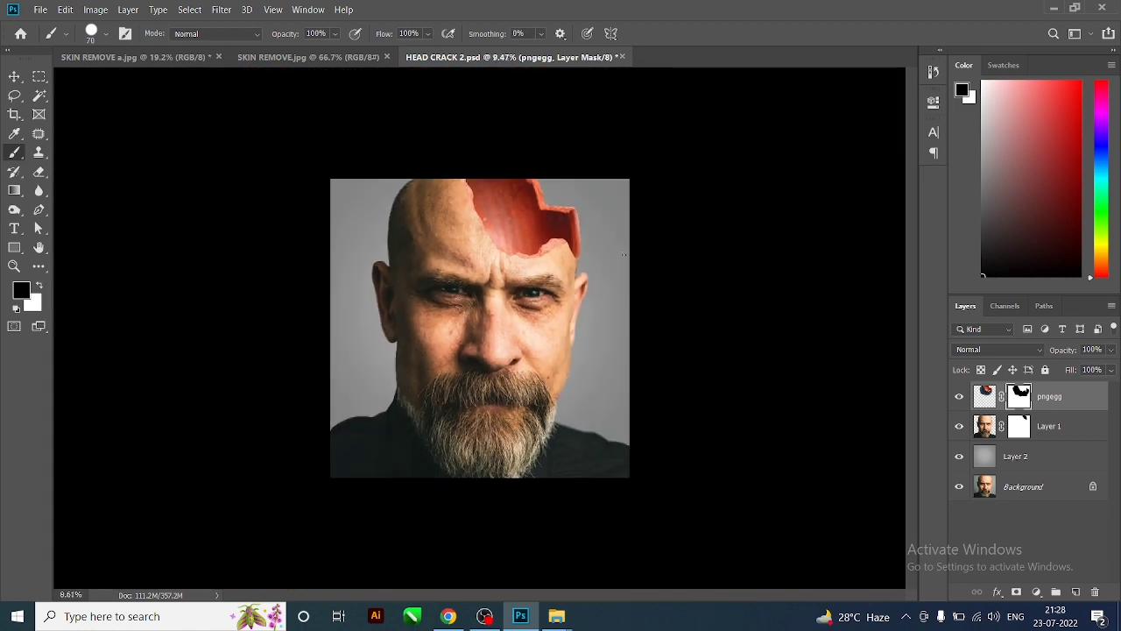
scroll(626, 245, down, 1)
scroll(618, 202, up, 1)
scroll(616, 198, up, 1)
scroll(614, 197, up, 1)
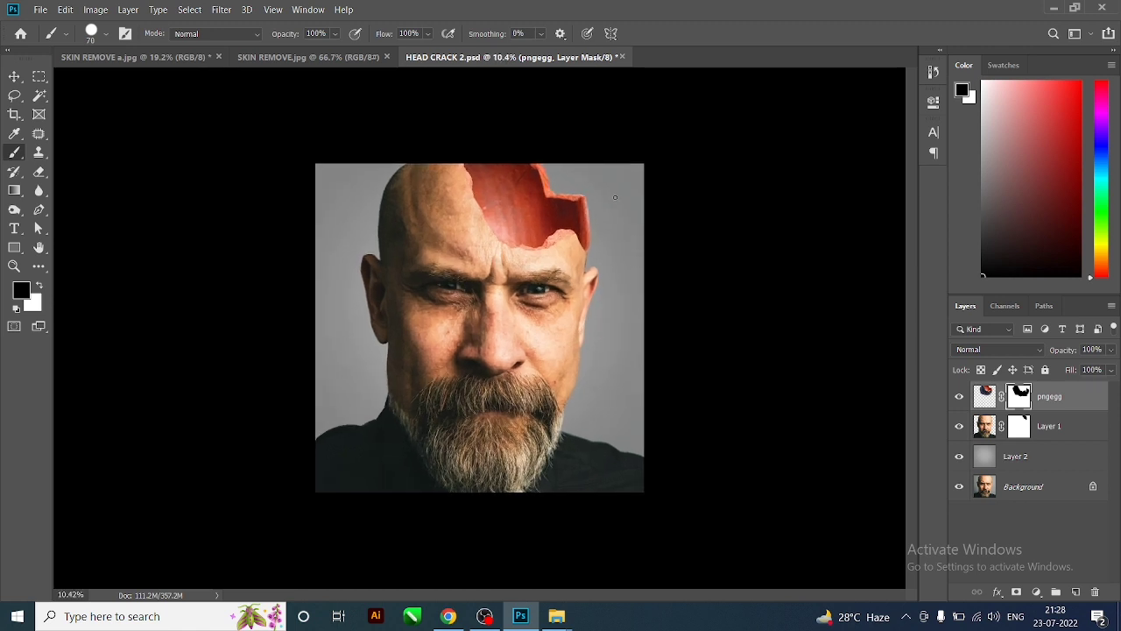
scroll(613, 196, up, 1)
scroll(578, 184, down, 2)
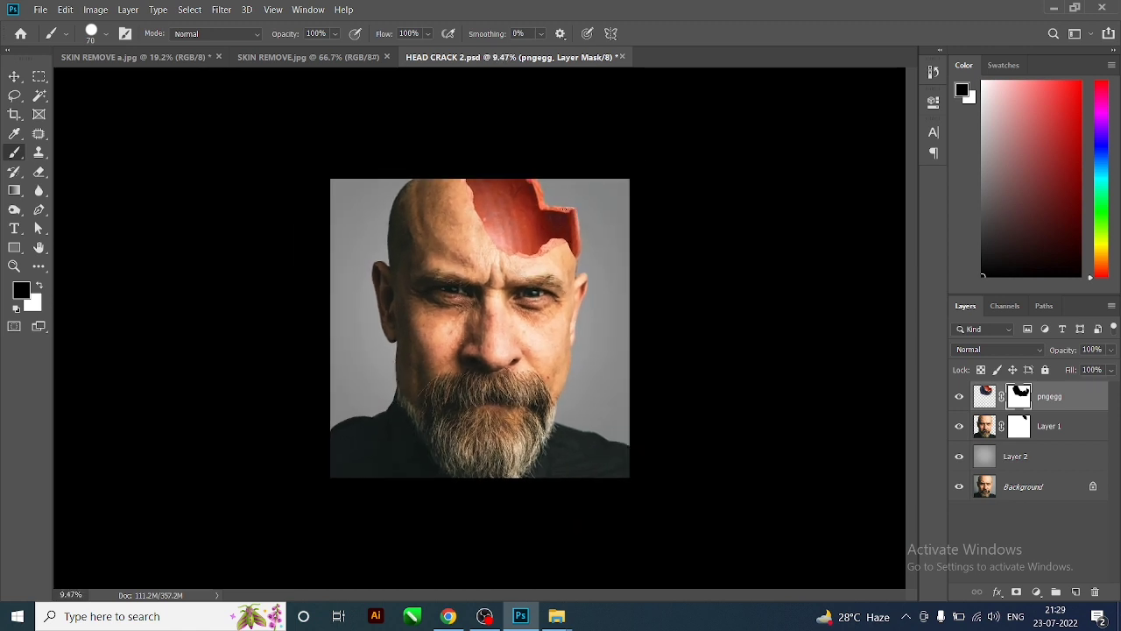
click(14, 77)
scroll(593, 245, down, 1)
scroll(569, 254, up, 2)
scroll(584, 226, up, 2)
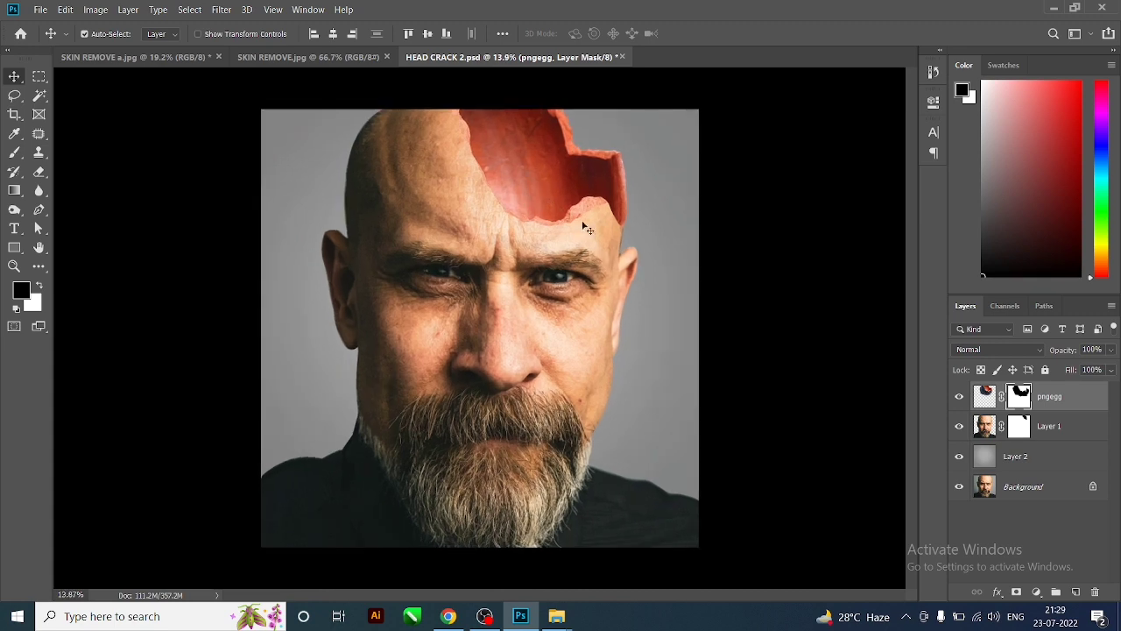
Open Blending Options for the pngegg layer from its right-click menu.
right_click(1055, 407)
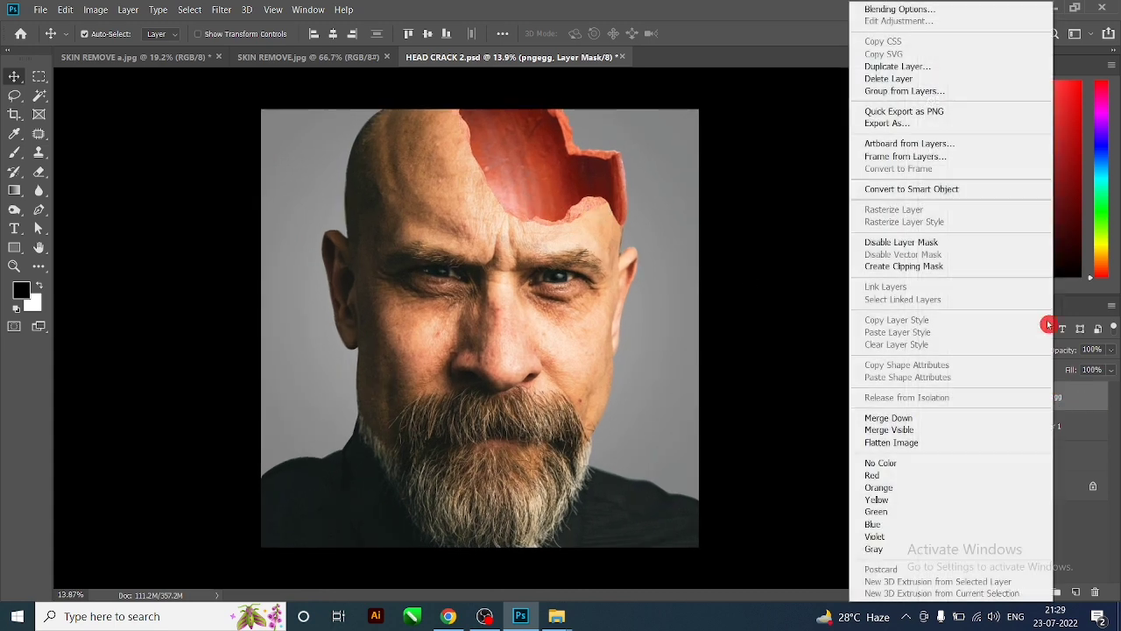
click(955, 8)
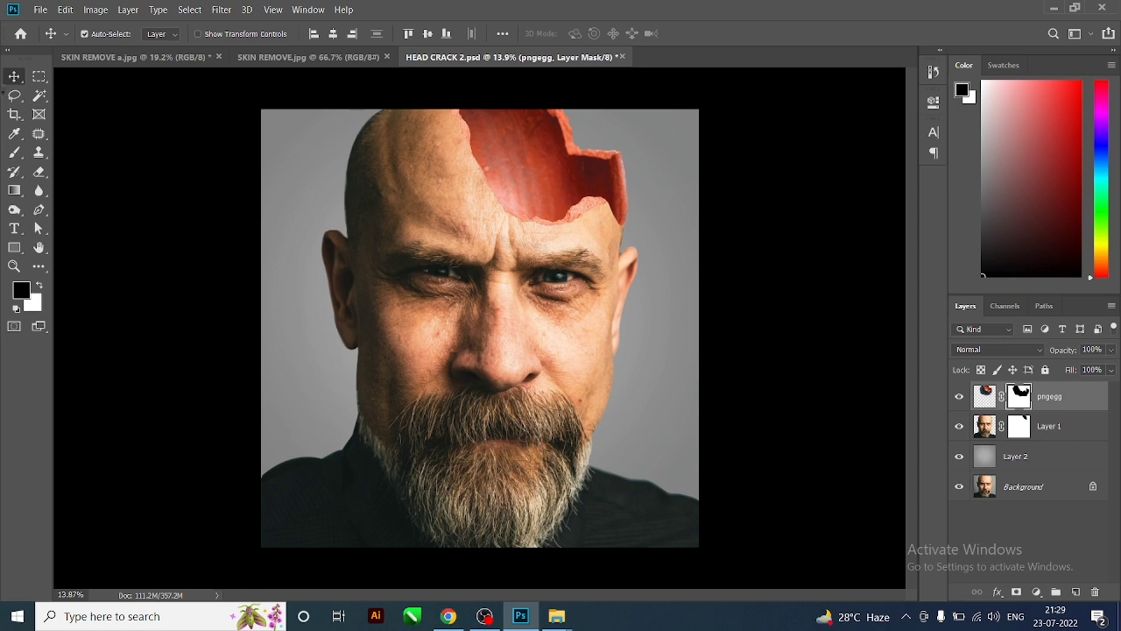
key(h)
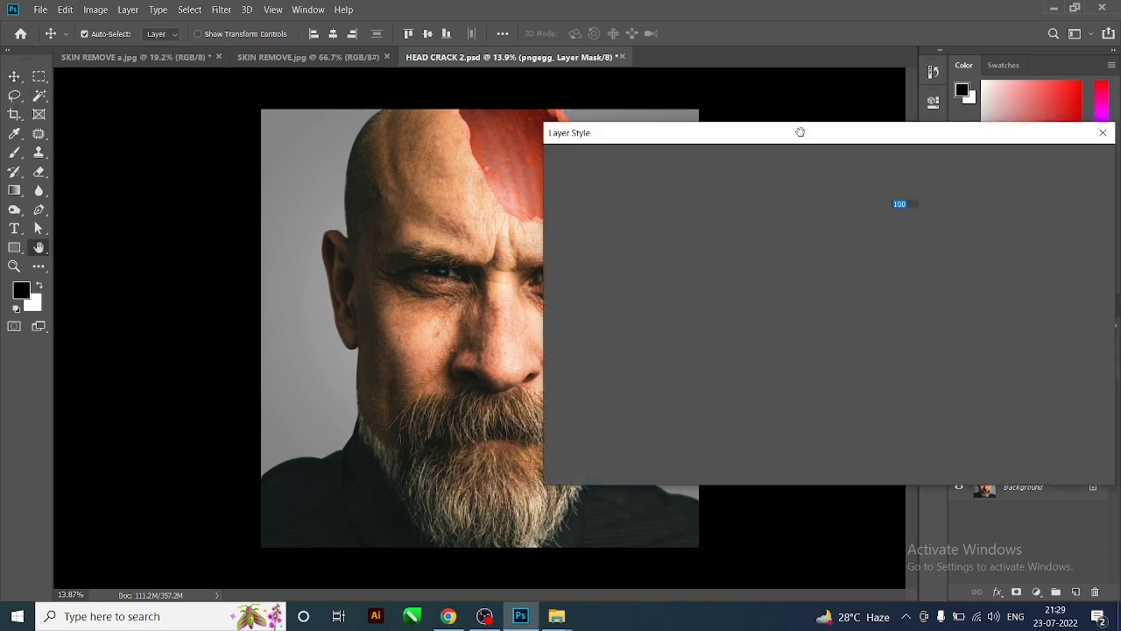
Enable Inner Shadow on the pot with Normal blend mode and a white colour.
drag(797, 135, 811, 269)
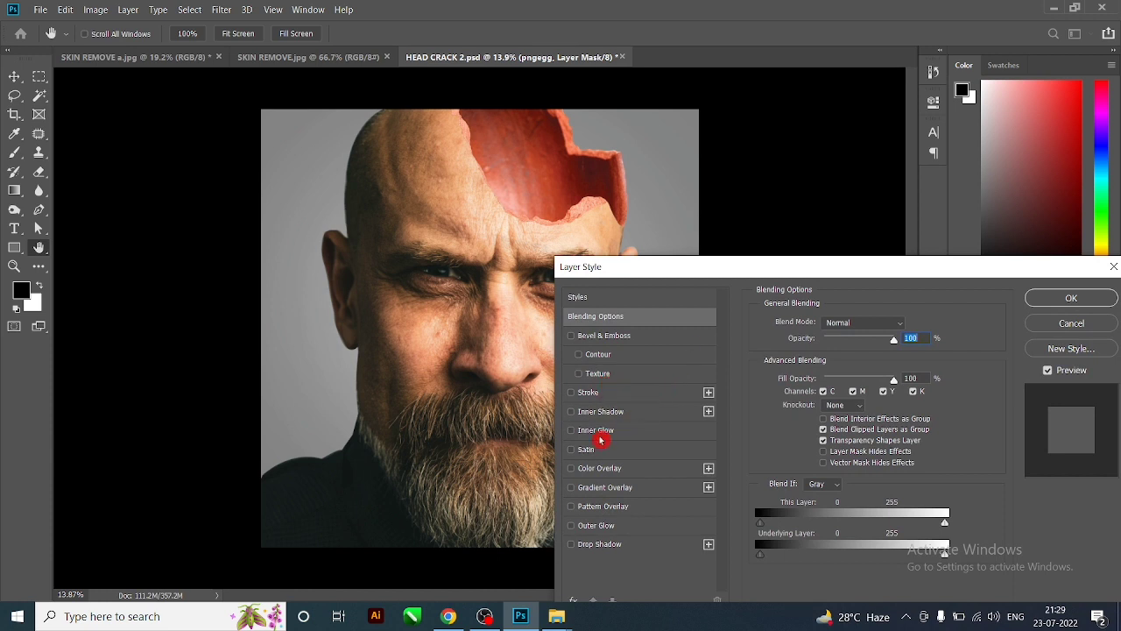
click(620, 412)
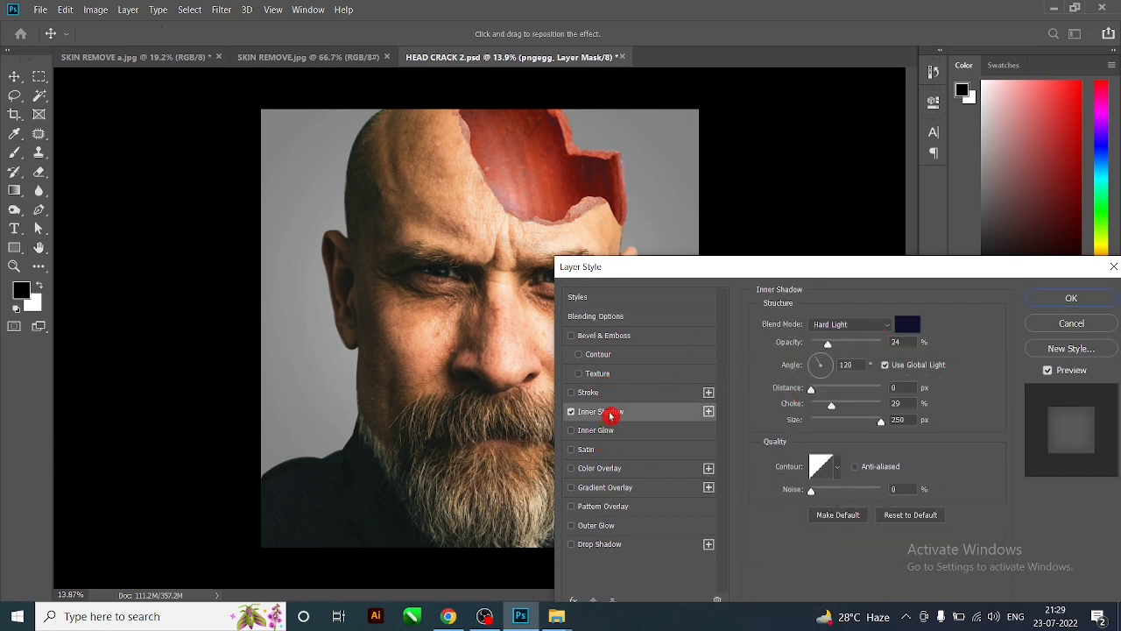
click(880, 326)
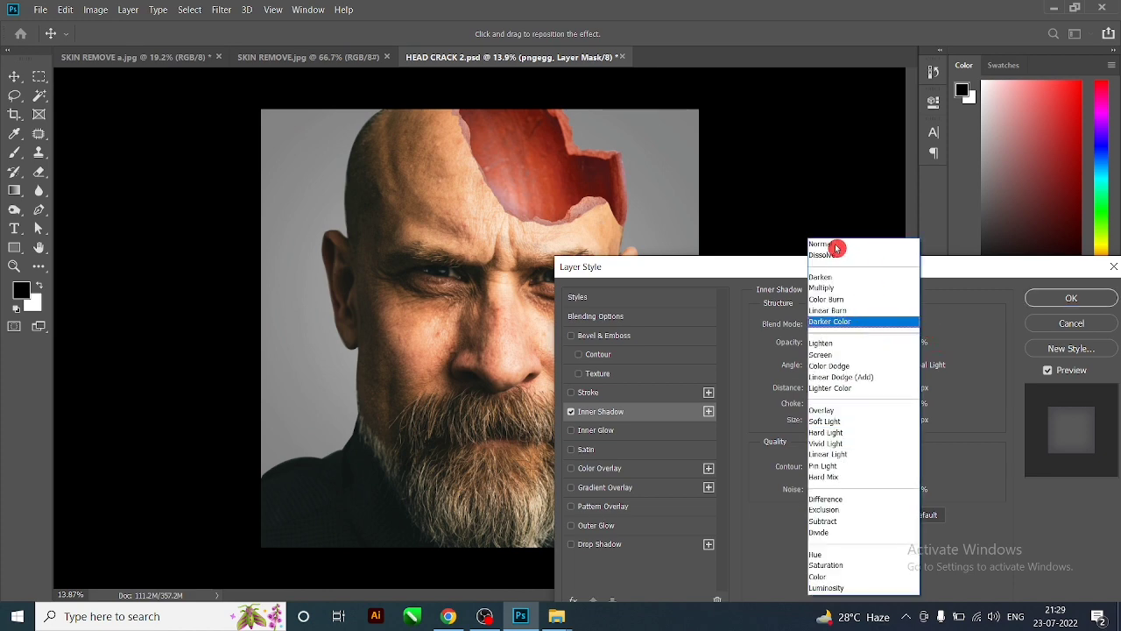
click(836, 249)
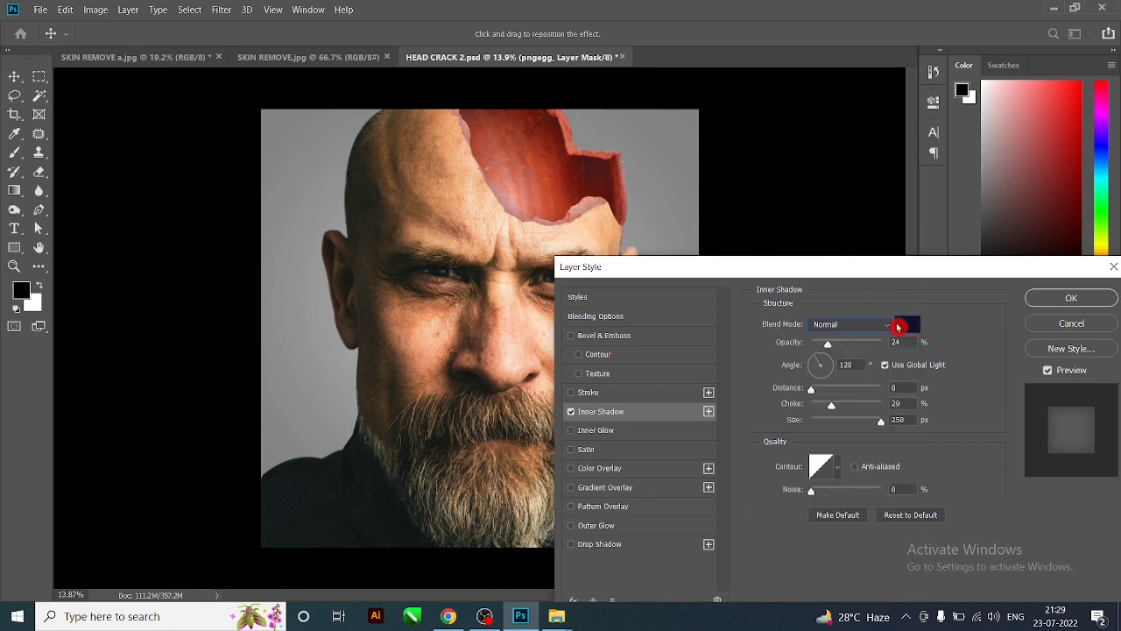
click(900, 325)
drag(783, 318, 864, 367)
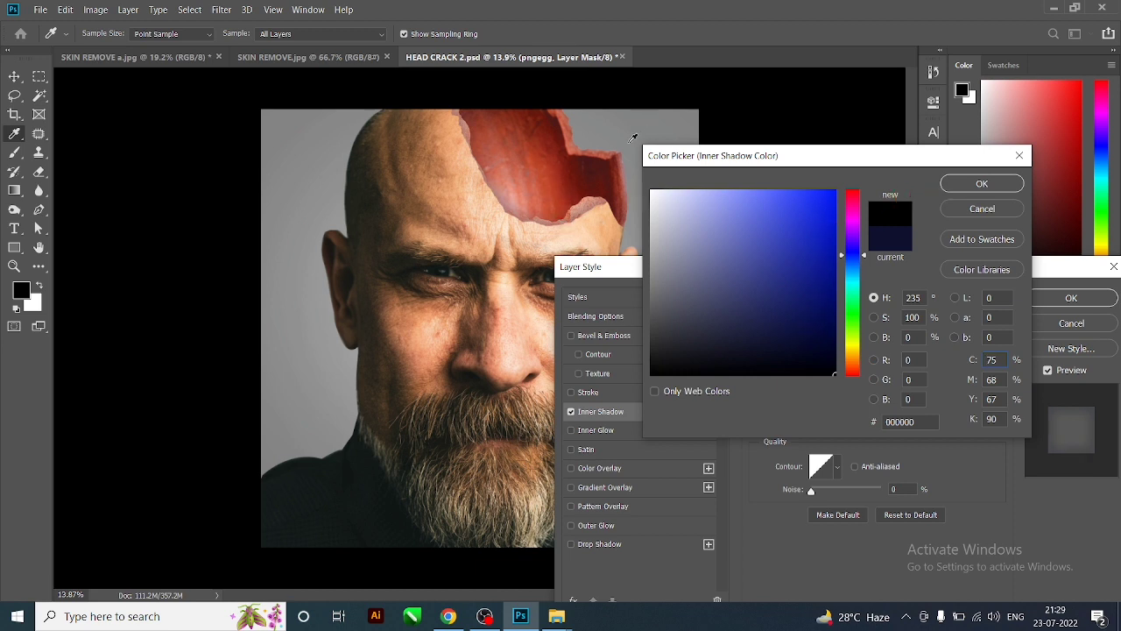
click(597, 165)
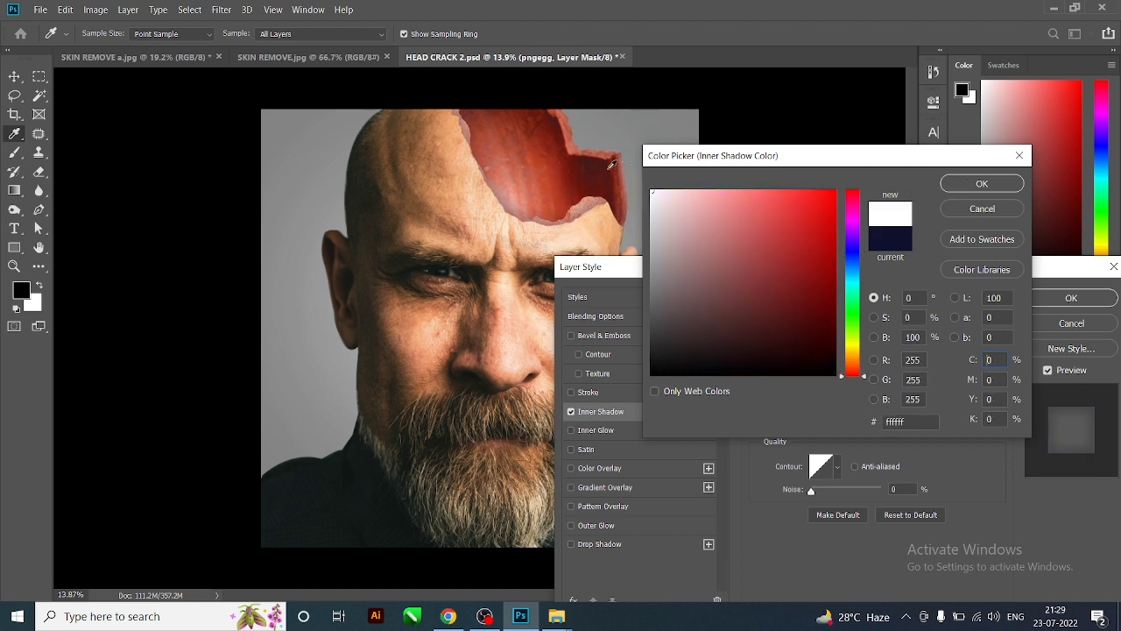
click(979, 184)
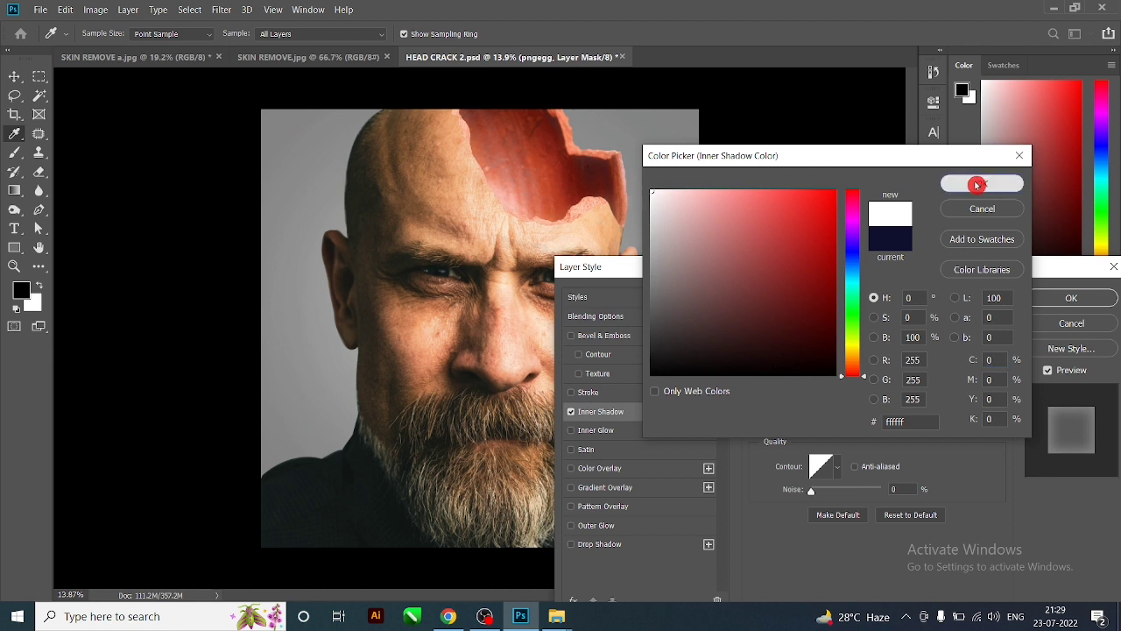
Set the inner shadow opacity to 82% and size to 16 px.
drag(833, 345, 868, 345)
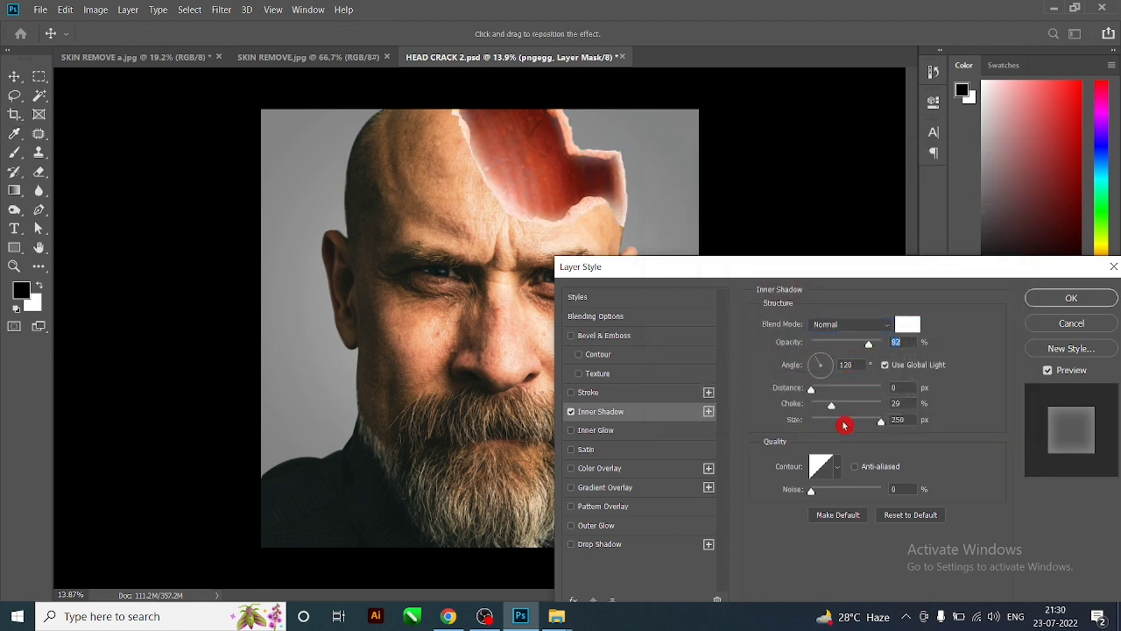
mouse_move(869, 425)
mouse_down()
mouse_move(813, 424)
mouse_move(848, 425)
mouse_up()
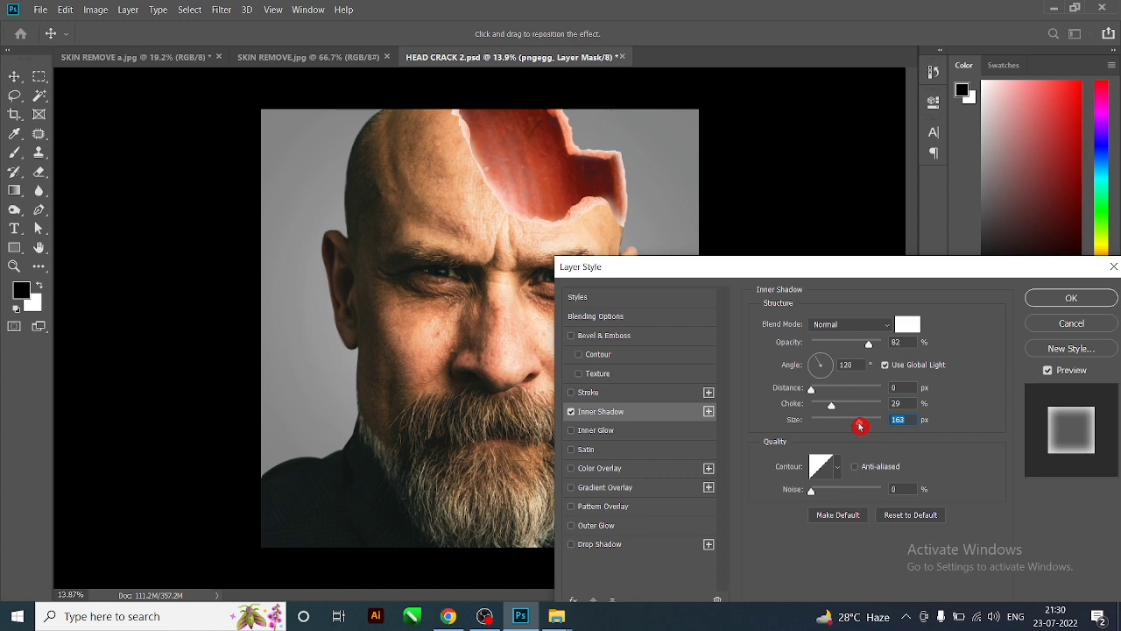
drag(860, 427, 822, 432)
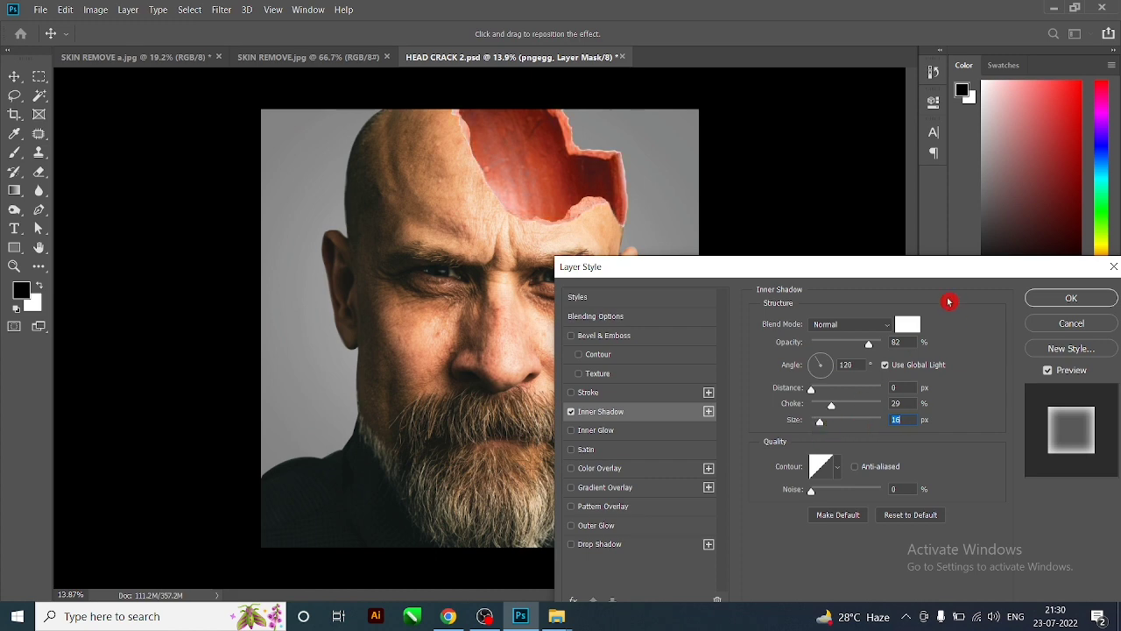
click(905, 326)
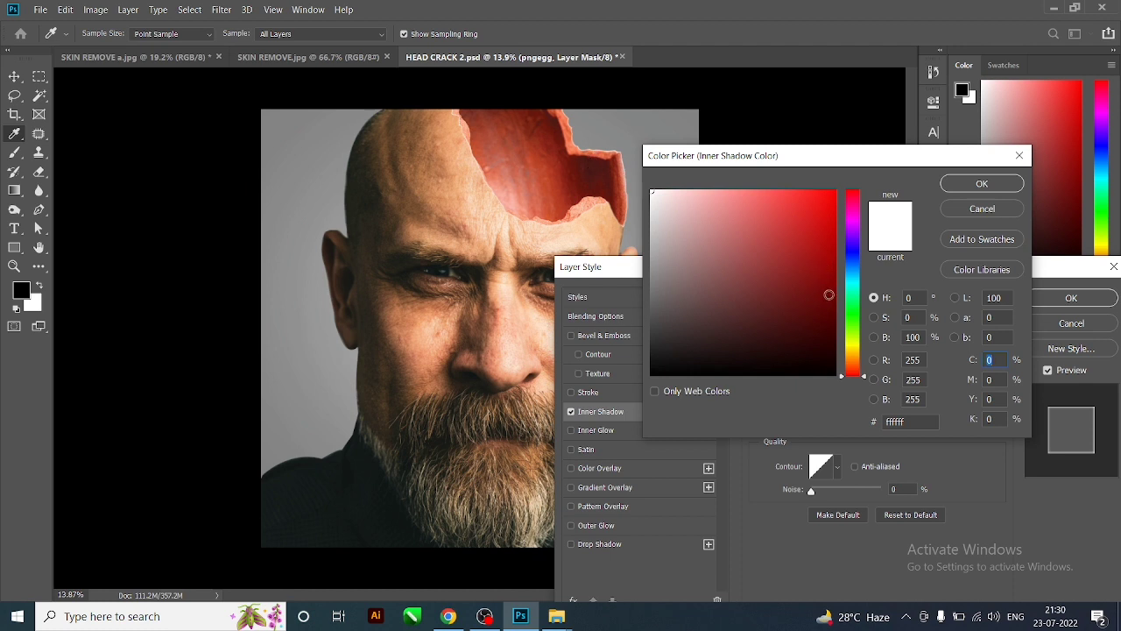
Make the inner shadow dark red 480000 at 13% opacity and 5% choke, and apply it.
click(835, 317)
drag(834, 317, 834, 324)
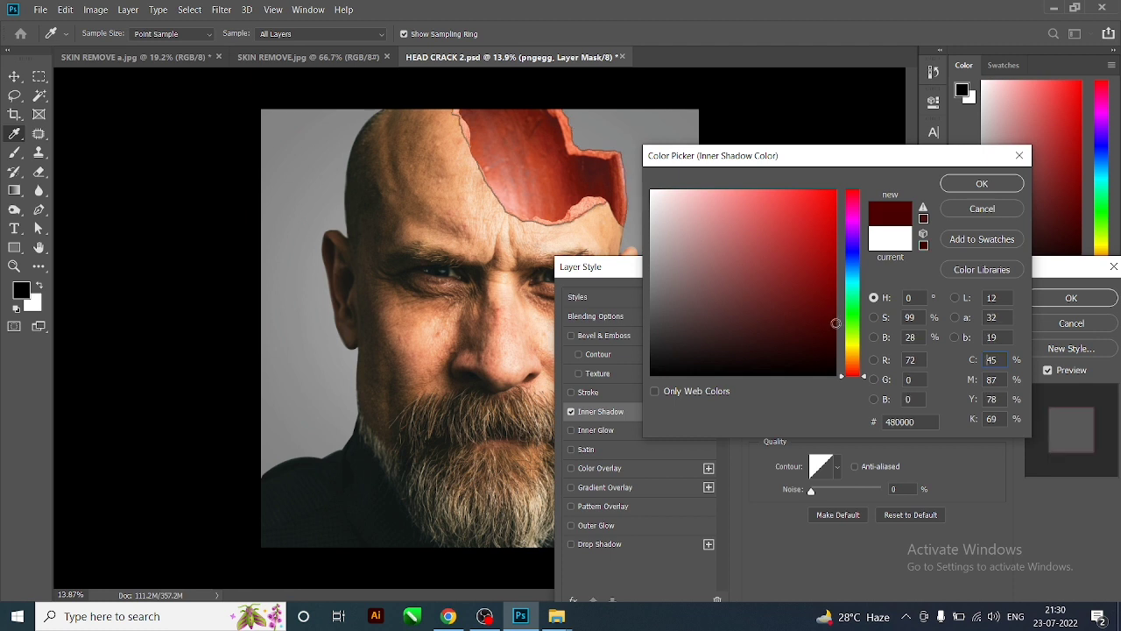
click(980, 191)
drag(873, 355, 820, 344)
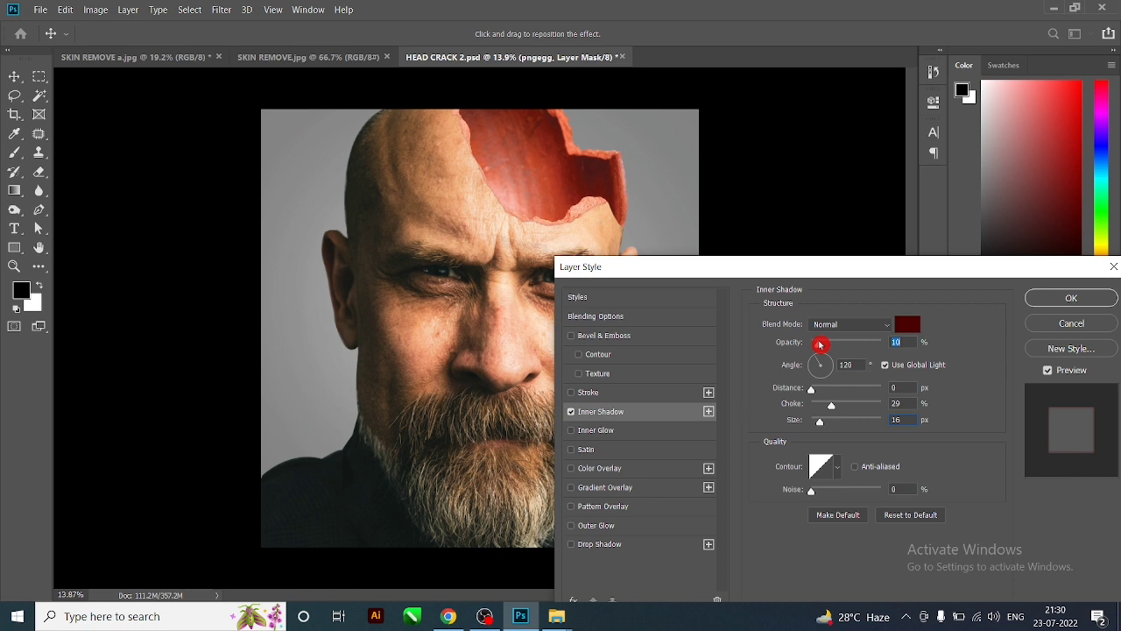
drag(831, 406, 814, 408)
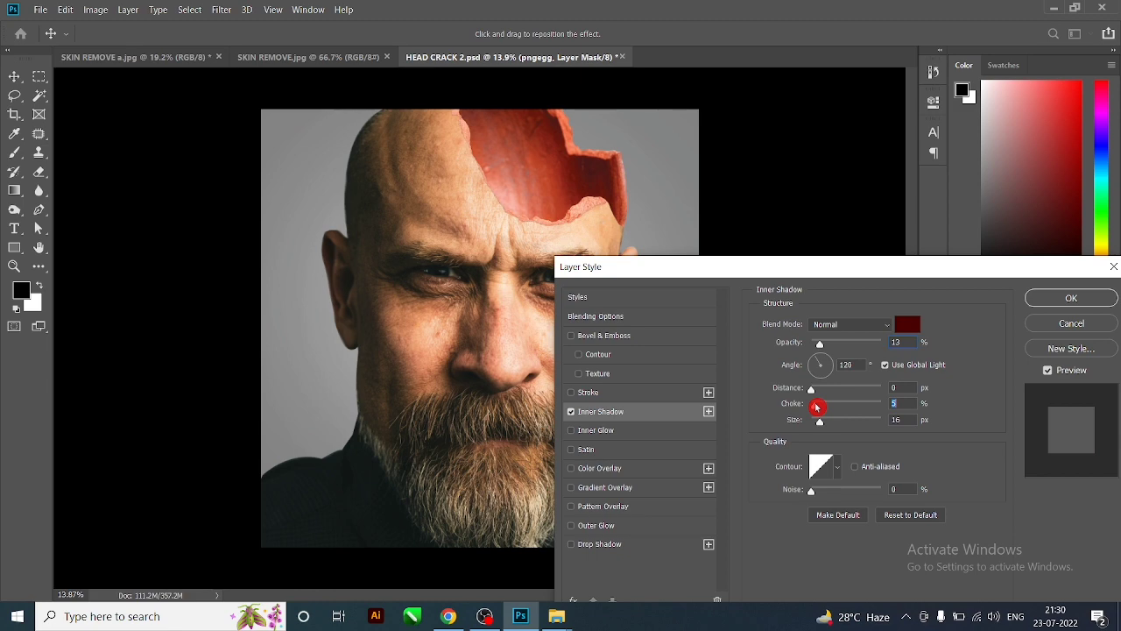
click(1086, 298)
scroll(599, 158, up, 2)
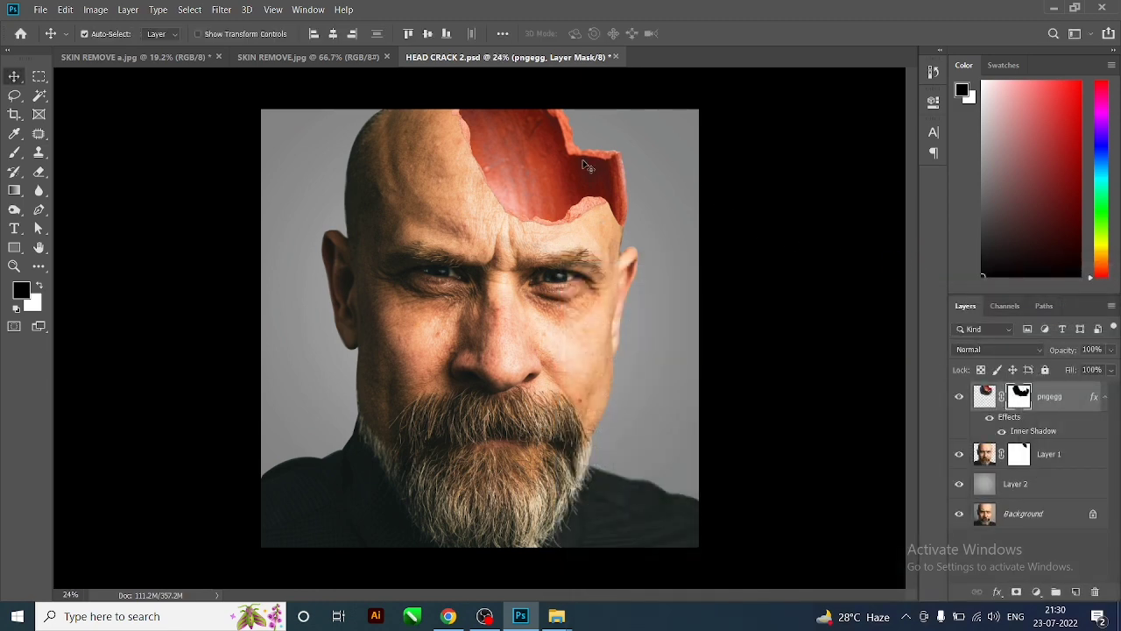
scroll(574, 200, up, 1)
scroll(564, 197, down, 2)
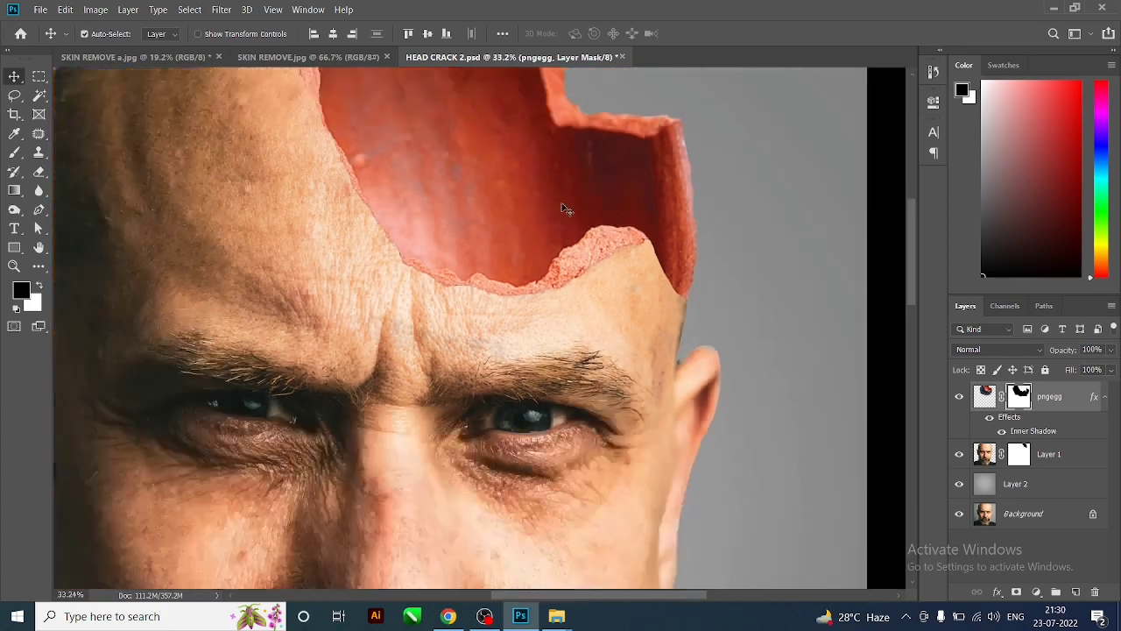
scroll(565, 202, down, 1)
scroll(565, 211, down, 1)
scroll(565, 211, down, 2)
scroll(565, 210, up, 1)
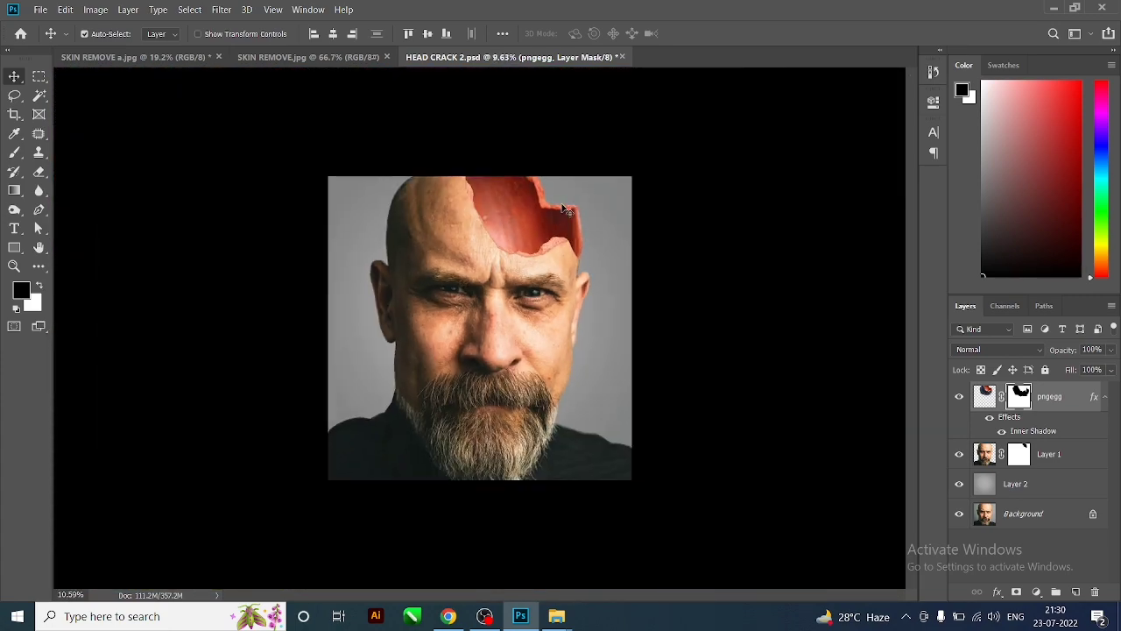
scroll(561, 217, up, 1)
scroll(546, 226, down, 1)
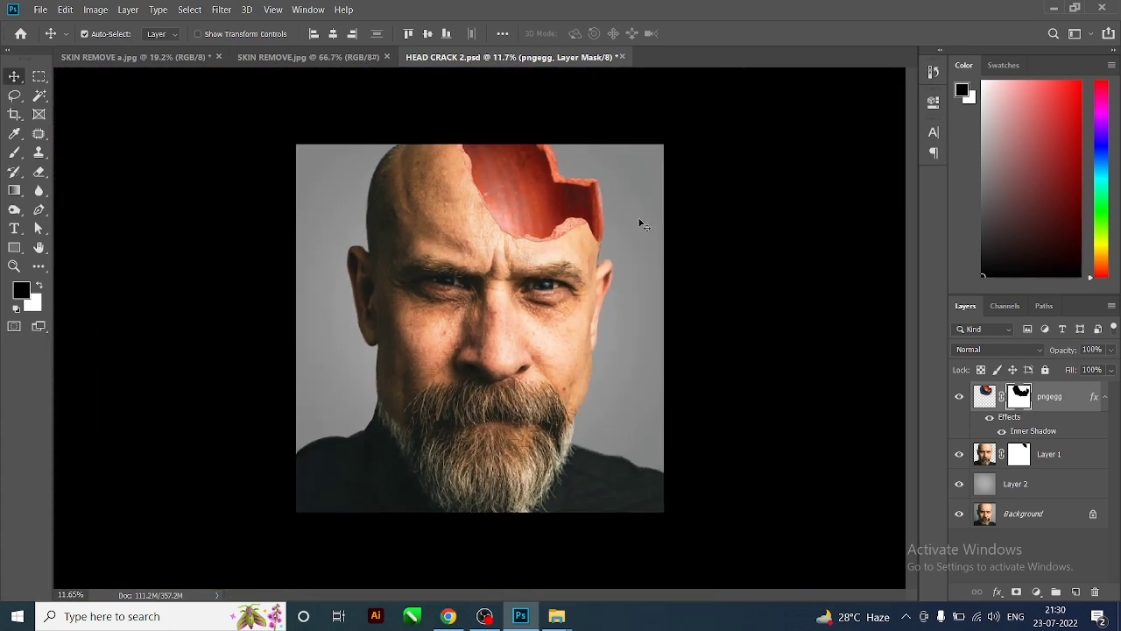
scroll(623, 256, up, 1)
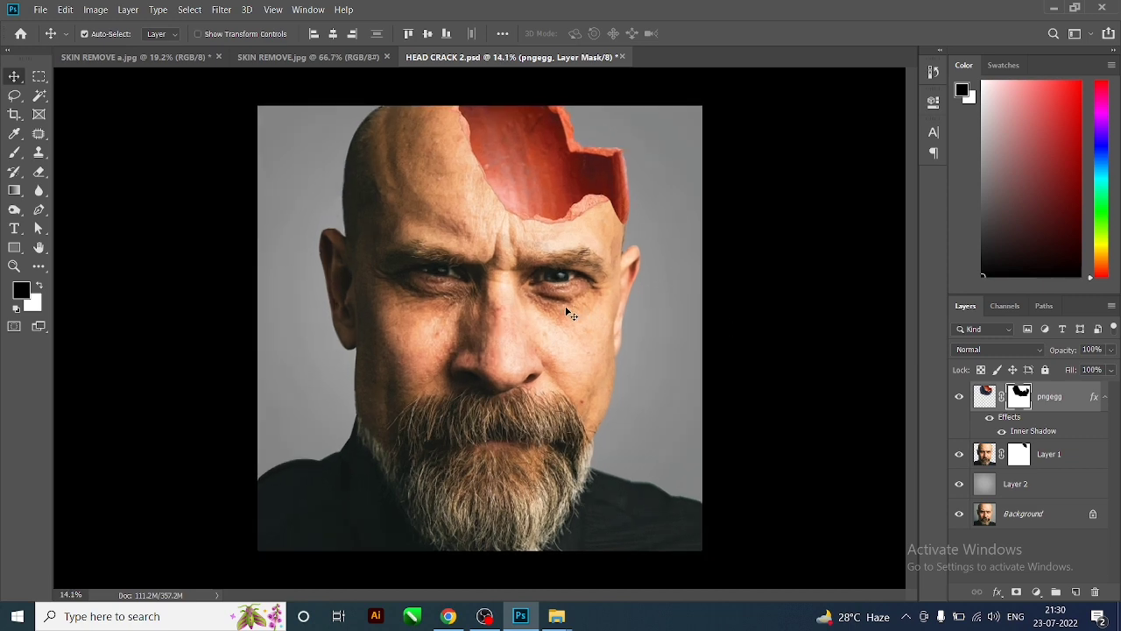